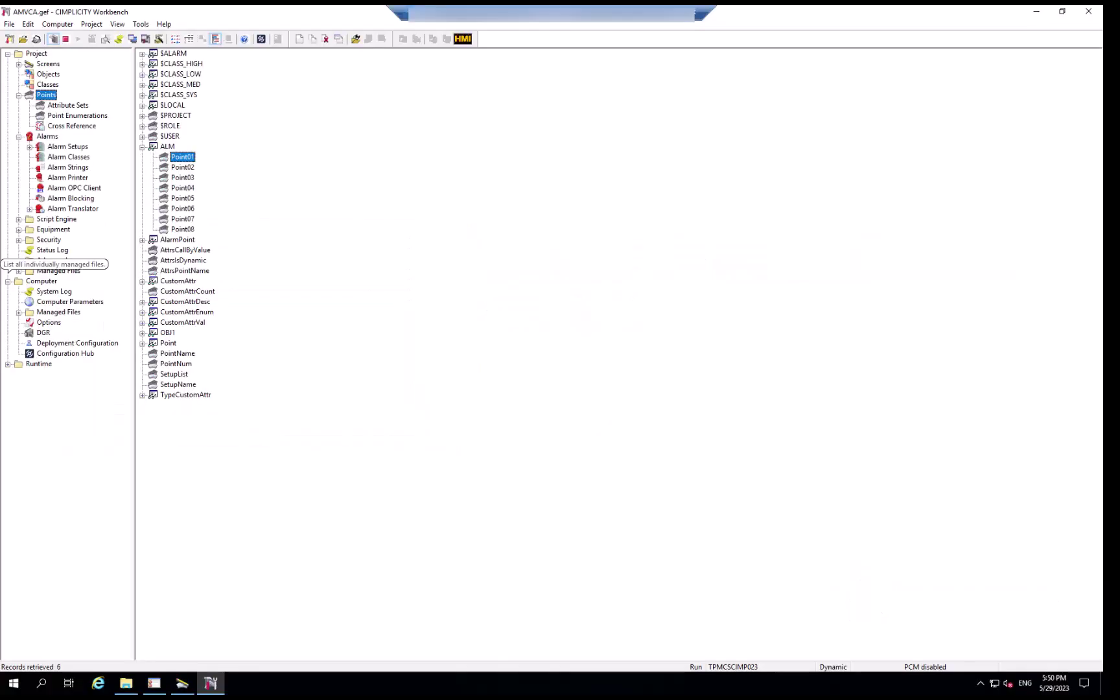
- Select alarm point ALM.Point01 to view its four custom attributes, starting with HVAC and Site 1
{"action": "left_click", "coordinate": [181, 158]}
{"action": "double_click", "coordinate": [181, 157]}
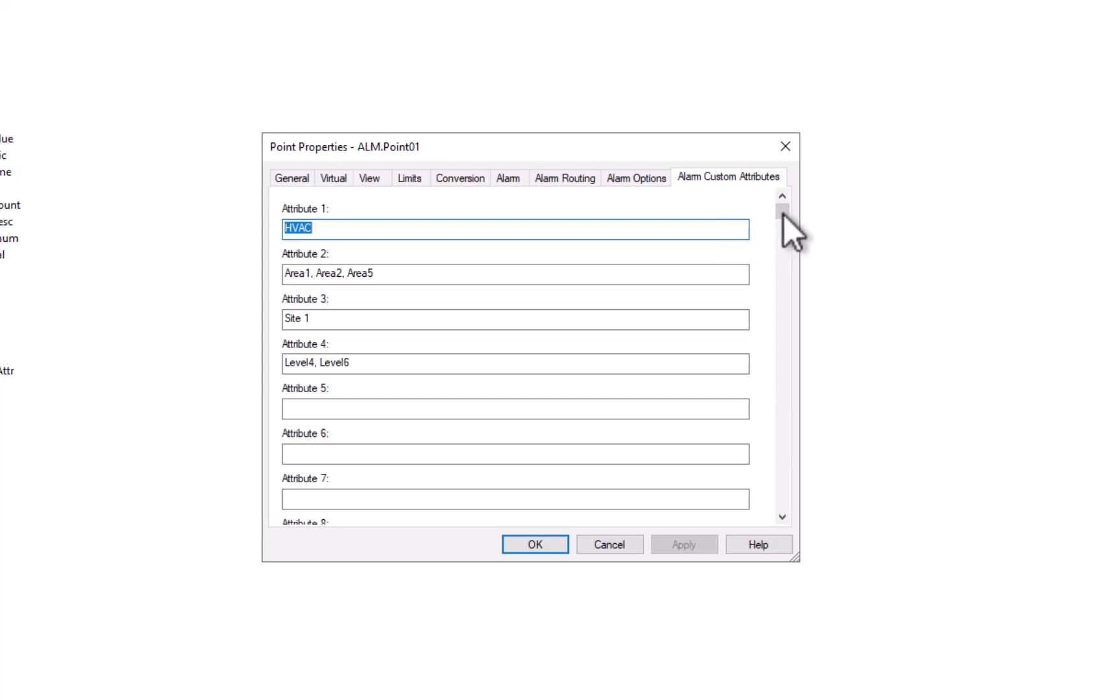
{"action": "left_click_drag", "start_coordinate": [784, 215], "coordinate": [784, 452]}
{"action": "scroll", "coordinate": [777, 272], "scroll_direction": "up", "scroll_amount": 3}
{"action": "left_click", "coordinate": [299, 228]}
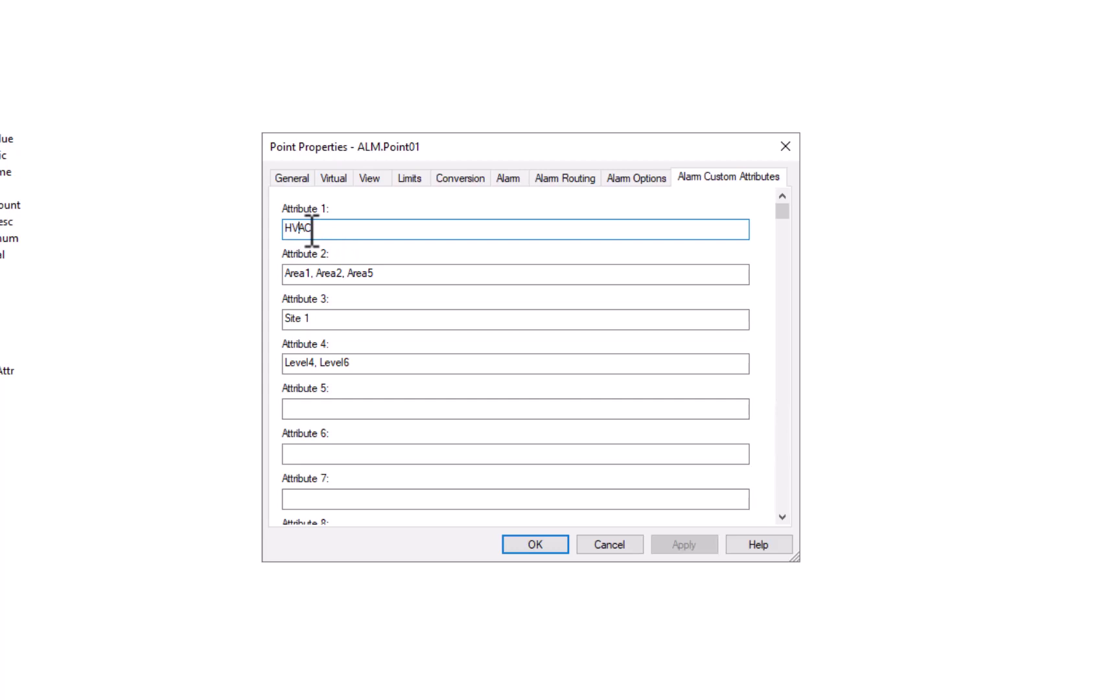
{"action": "left_click", "coordinate": [326, 277]}
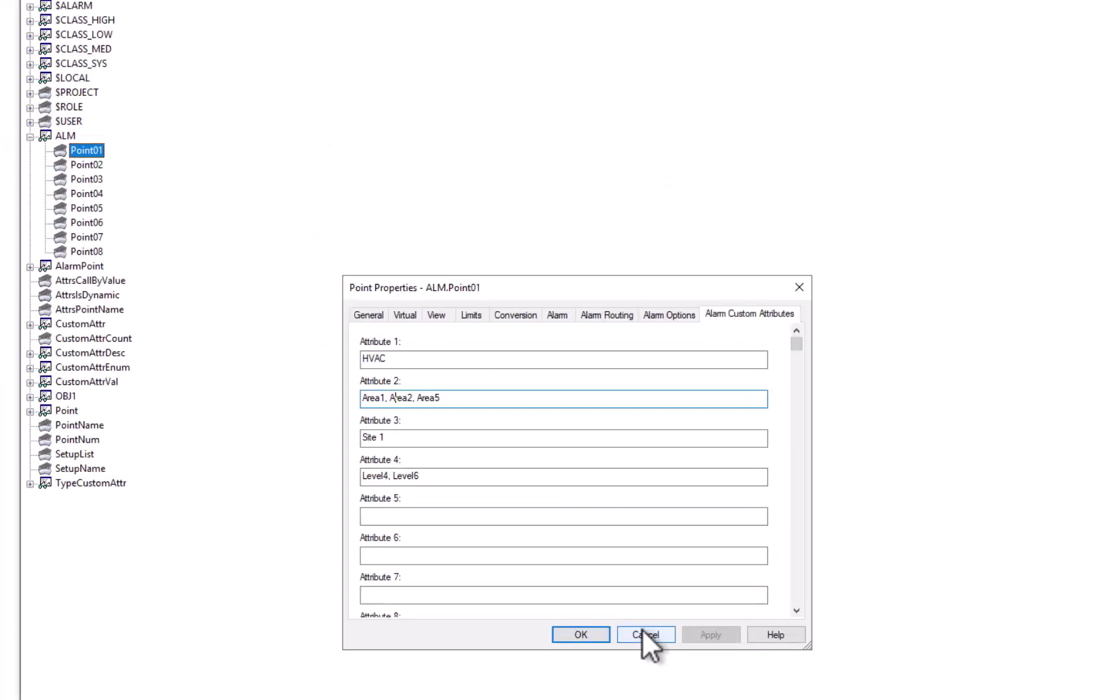
- Close Point01's properties unsaved and check Point02's Attribute 1 value, Electrical, without saving
{"action": "left_click", "coordinate": [642, 630]}
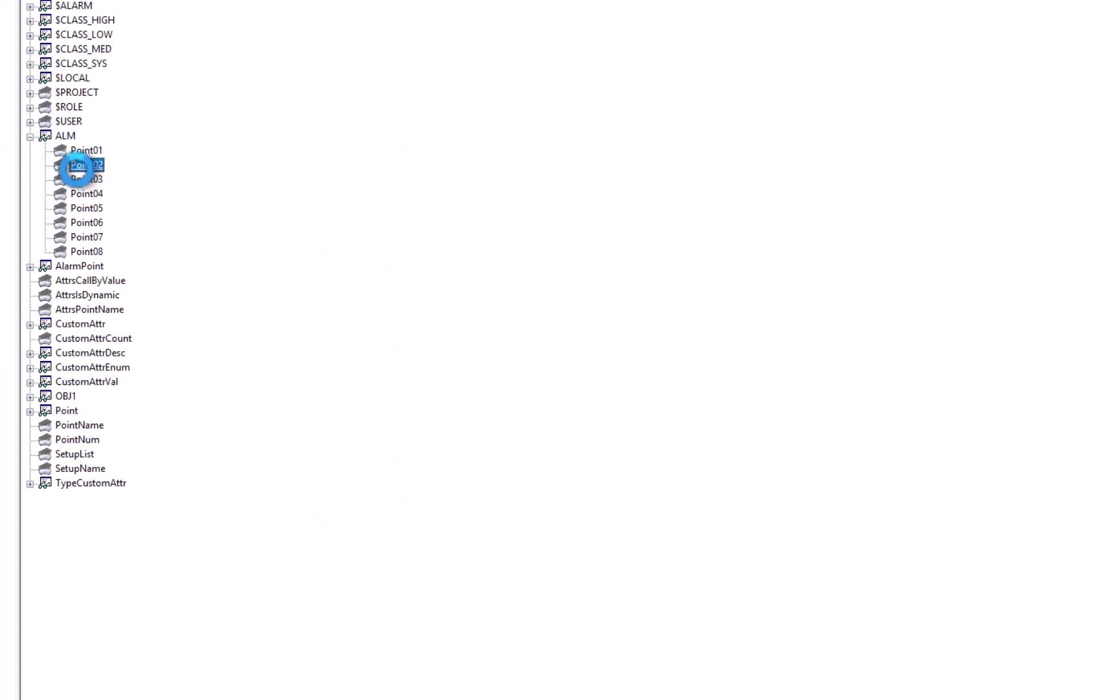
{"action": "double_click", "coordinate": [76, 166]}
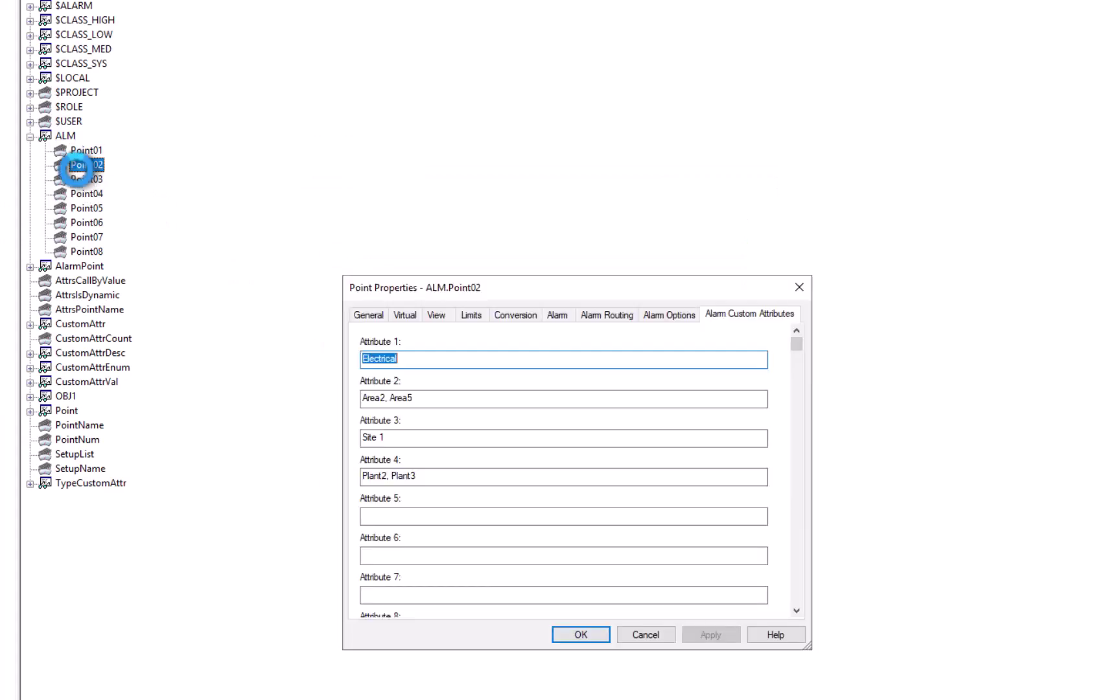
{"action": "left_click", "coordinate": [407, 358]}
{"action": "left_click", "coordinate": [646, 632]}
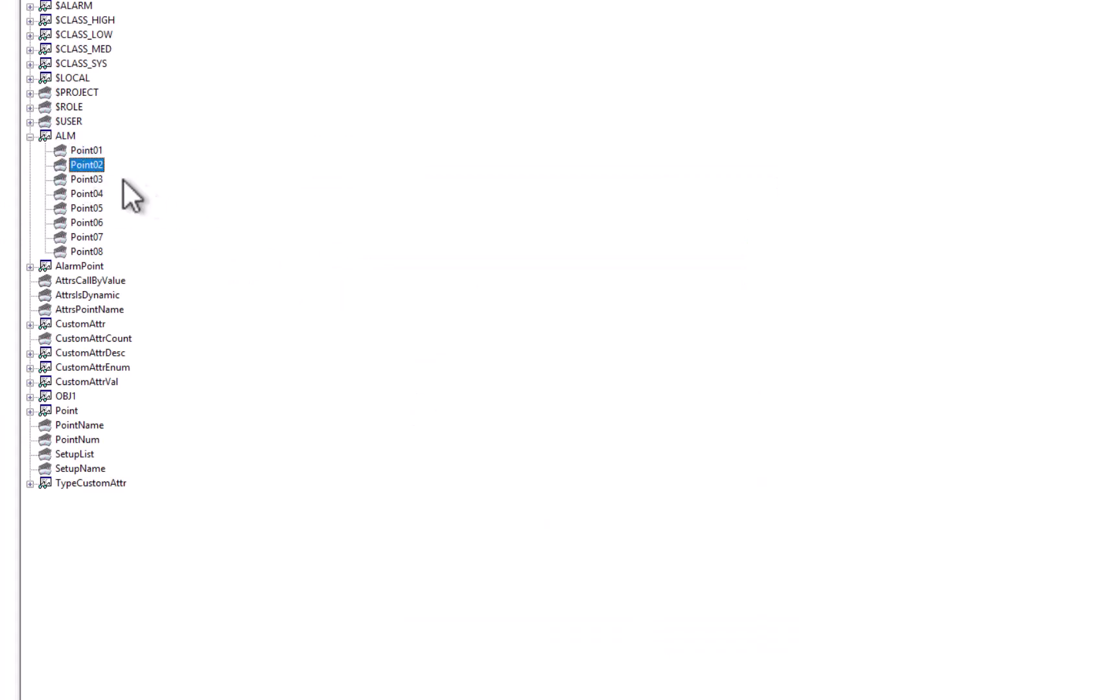
- Check ALM.Point03's Attribute 1 value and close its properties unchanged
{"action": "left_click", "coordinate": [95, 181]}
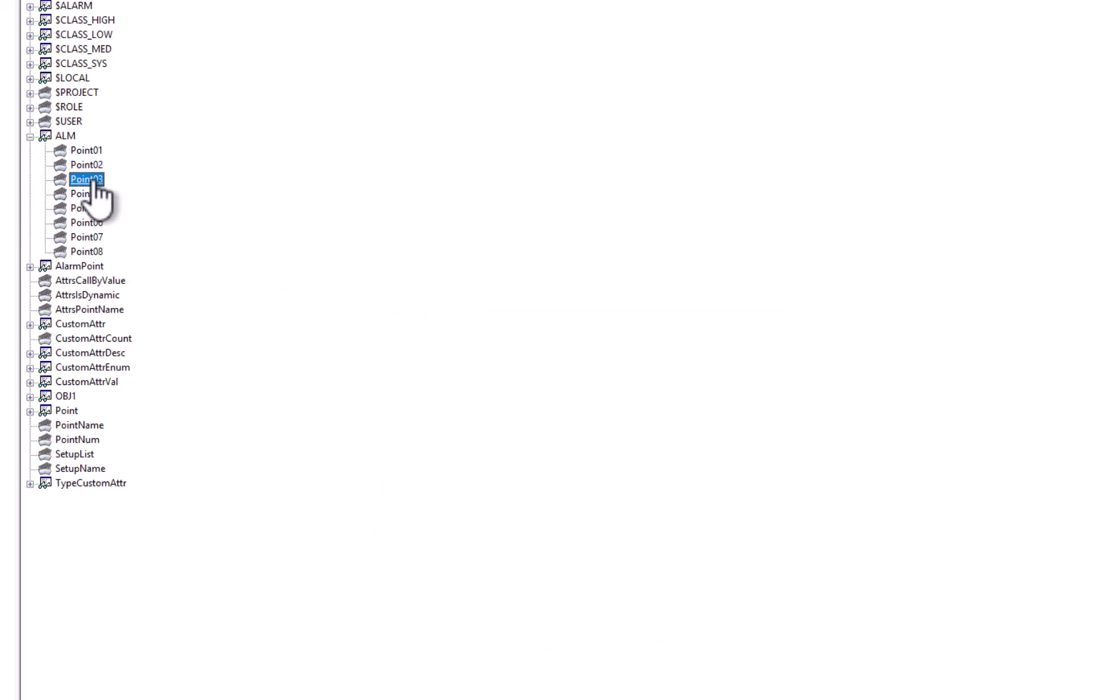
{"action": "double_click", "coordinate": [94, 181]}
{"action": "left_click", "coordinate": [467, 361]}
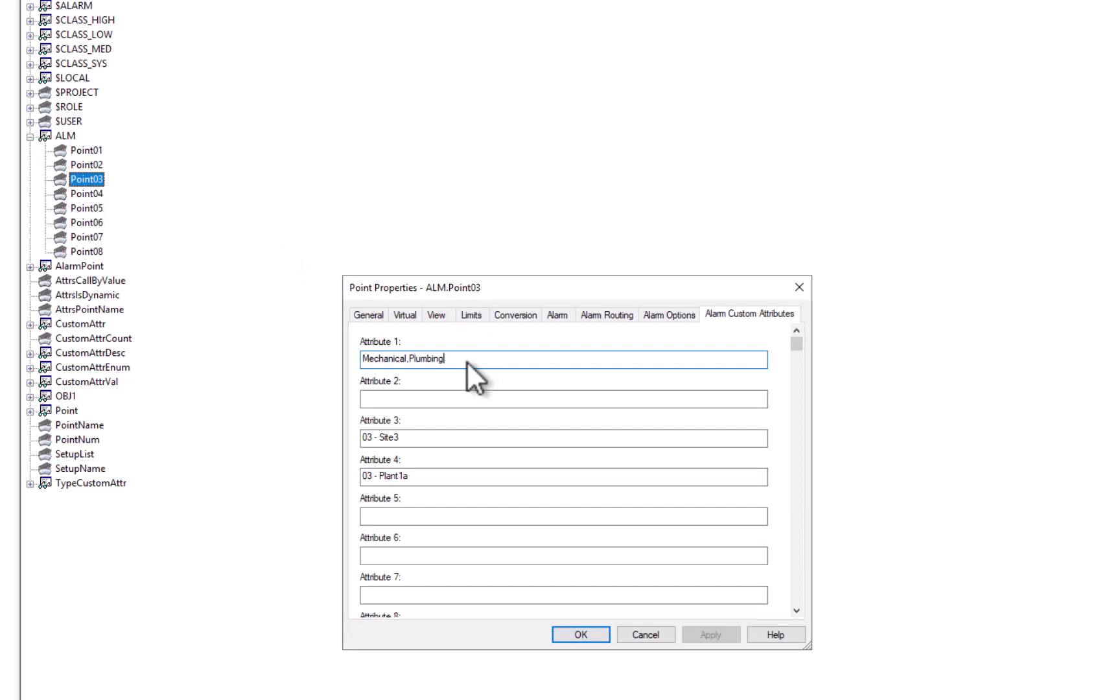
{"action": "left_click", "coordinate": [621, 630]}
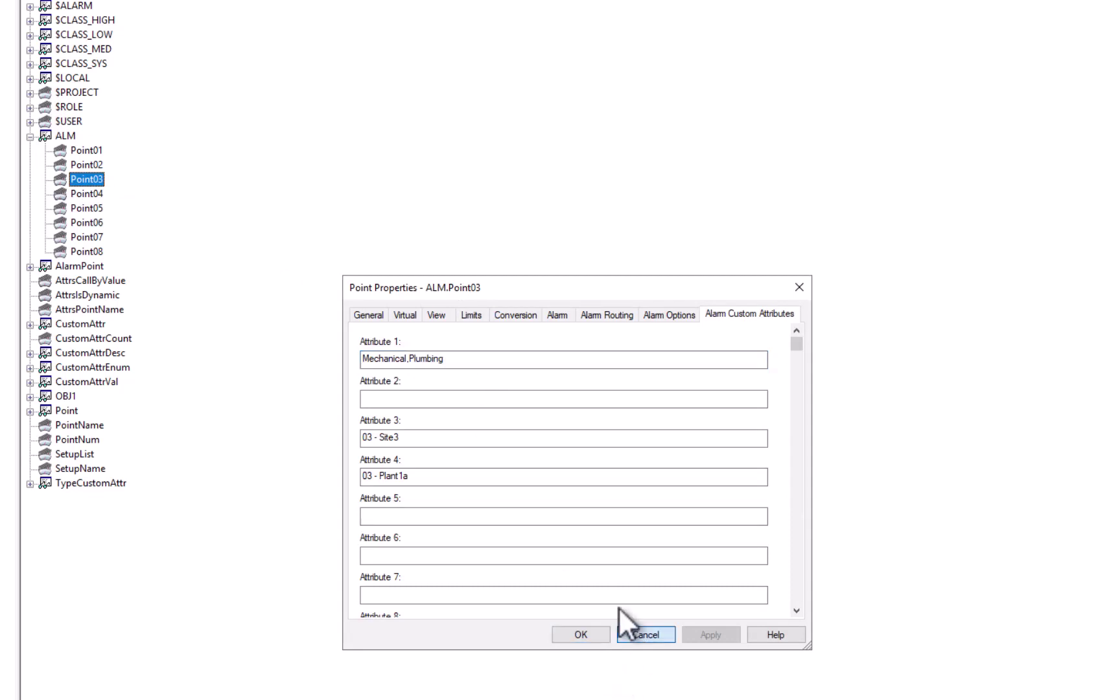
- Check ALM.Point04's Attribute 1 value, Plumbing, and close its properties unchanged
{"action": "left_click", "coordinate": [81, 194]}
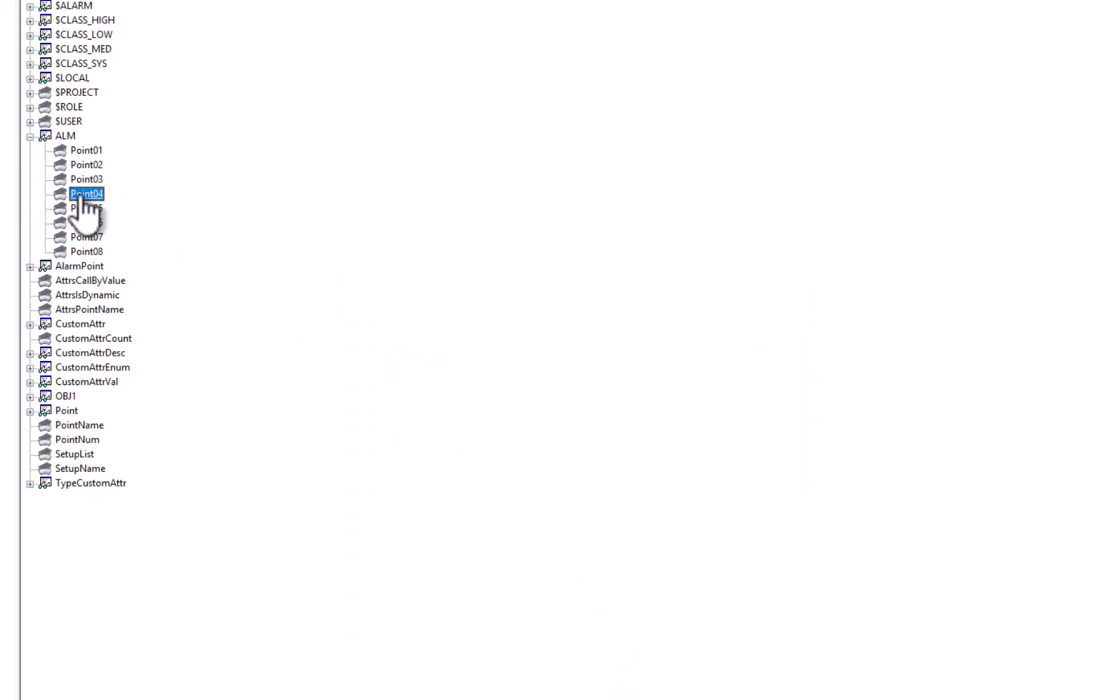
{"action": "double_click", "coordinate": [81, 196]}
{"action": "left_click", "coordinate": [423, 362]}
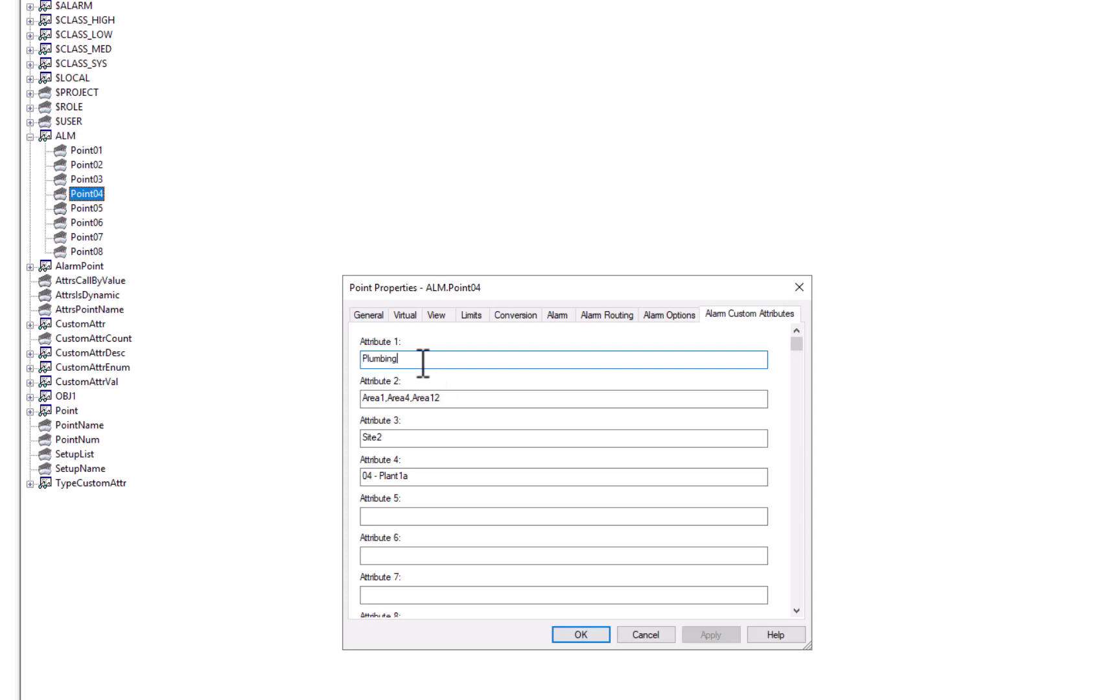
{"action": "left_click", "coordinate": [637, 635]}
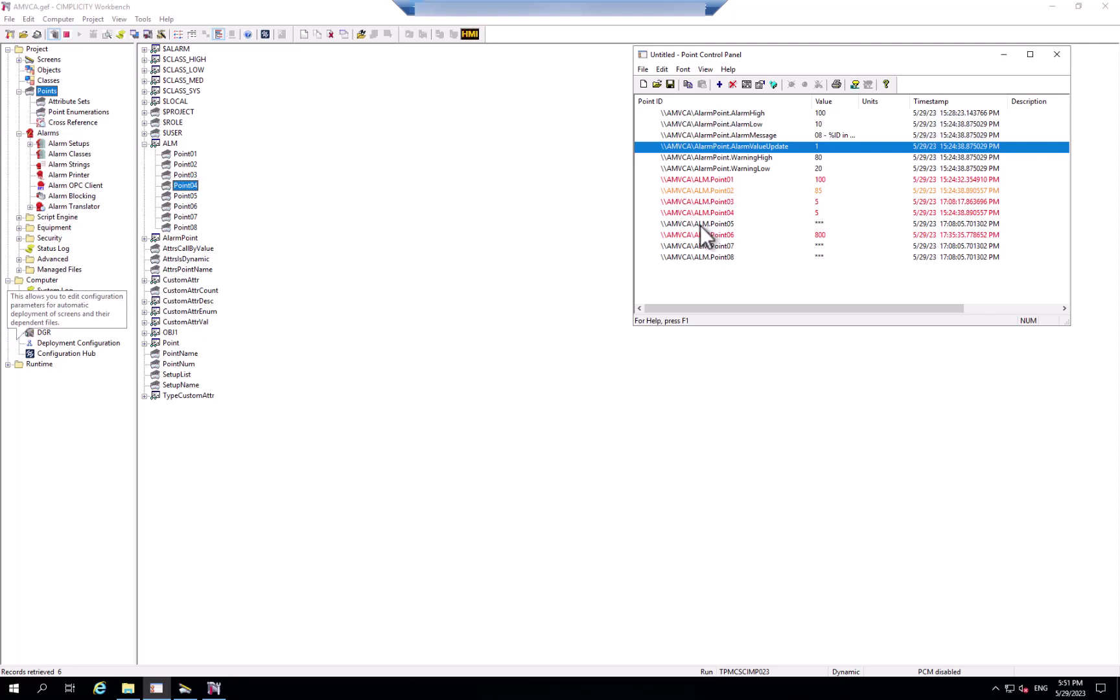
- Bring the Alarm_CustomAttr.cim screen in CimEdit to the front from the taskbar
{"action": "left_click", "coordinate": [185, 687]}
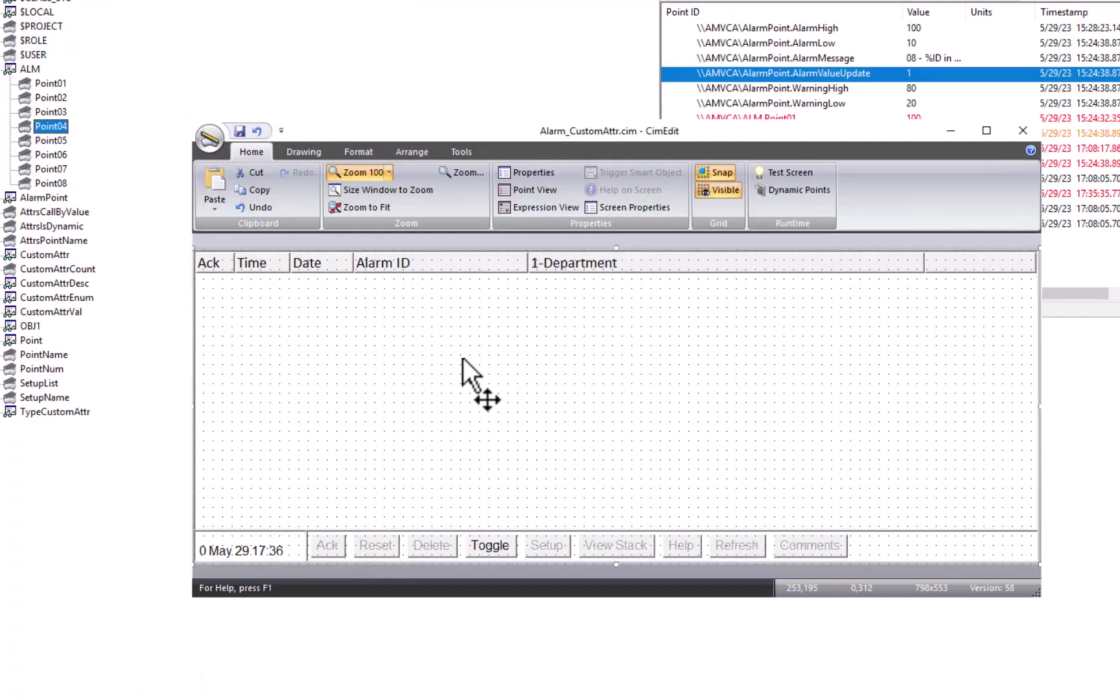
{"action": "double_click", "coordinate": [284, 542]}
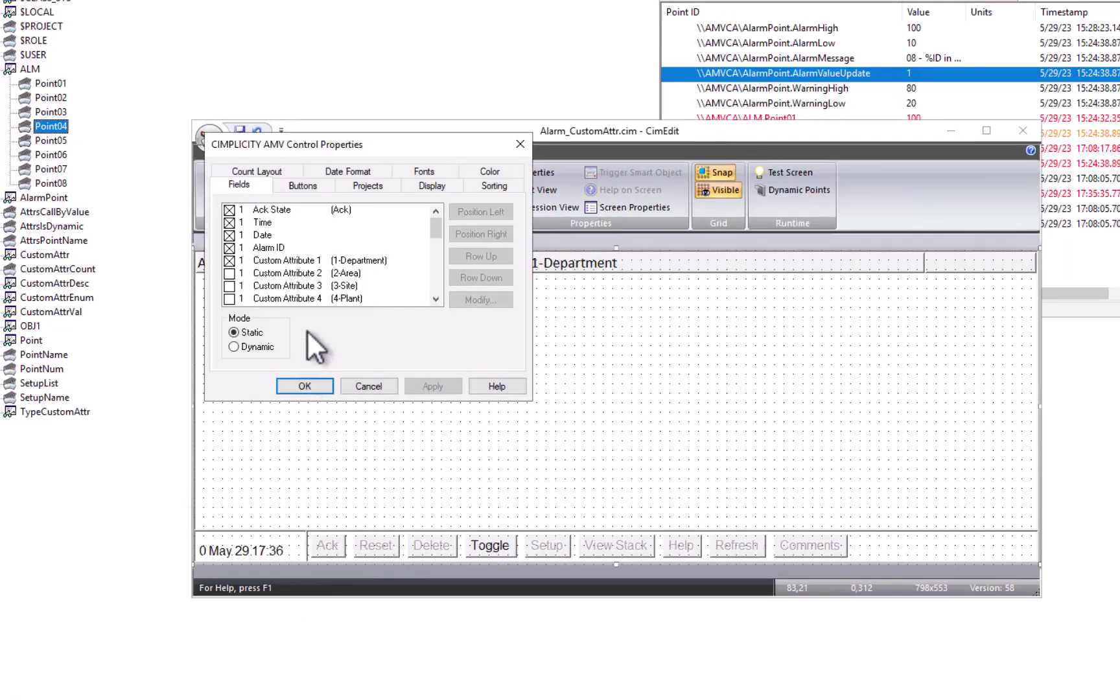
{"action": "left_click", "coordinate": [300, 263]}
{"action": "left_click", "coordinate": [298, 275]}
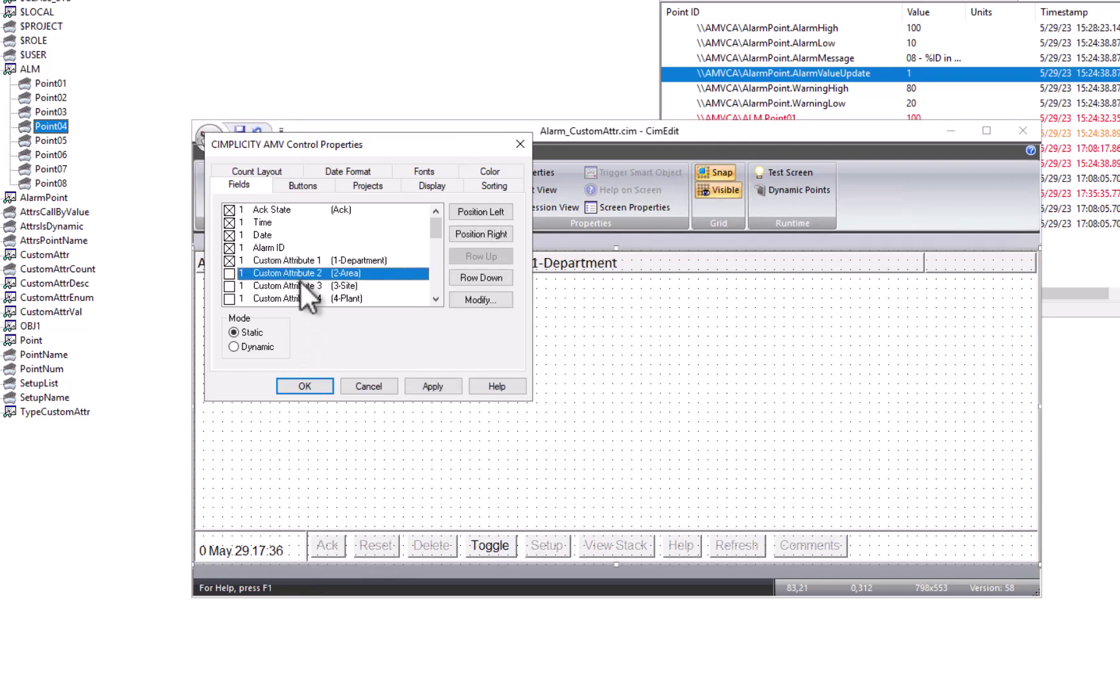
{"action": "left_click", "coordinate": [302, 286]}
{"action": "left_click", "coordinate": [305, 294]}
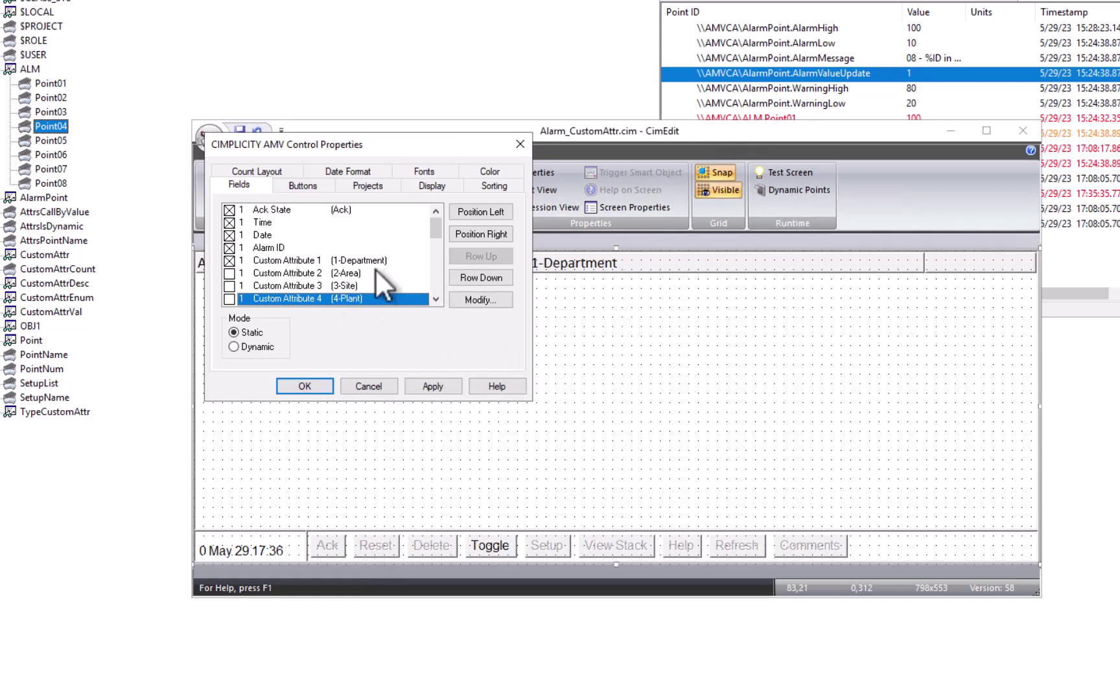
{"action": "left_click", "coordinate": [332, 260]}
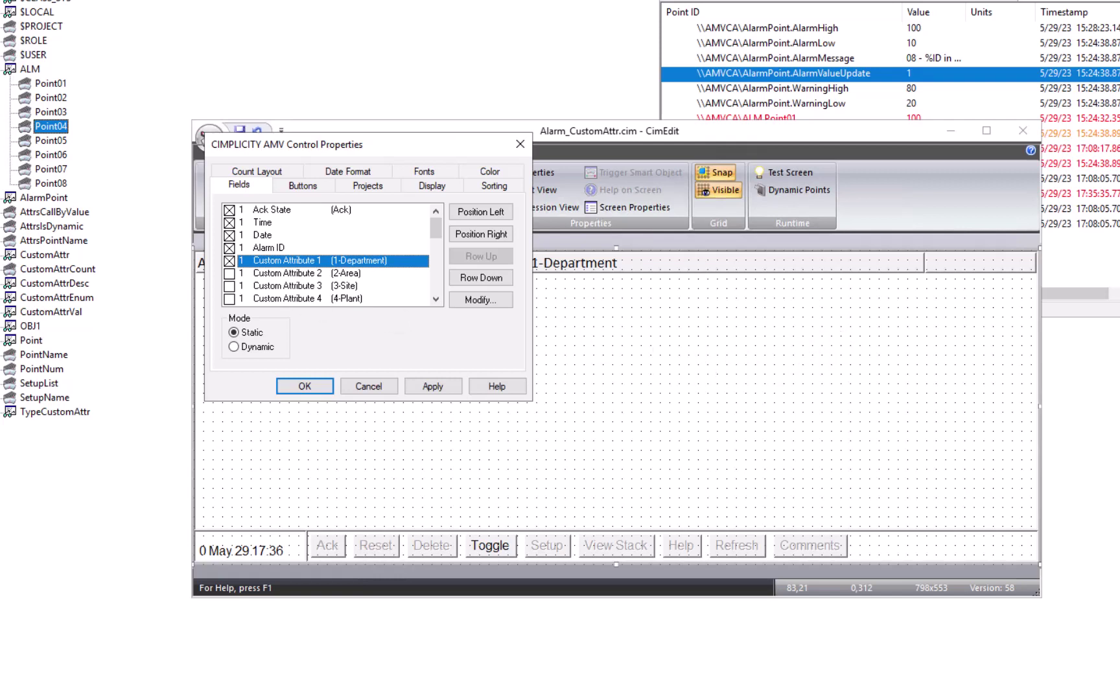
{"action": "left_click", "coordinate": [487, 186]}
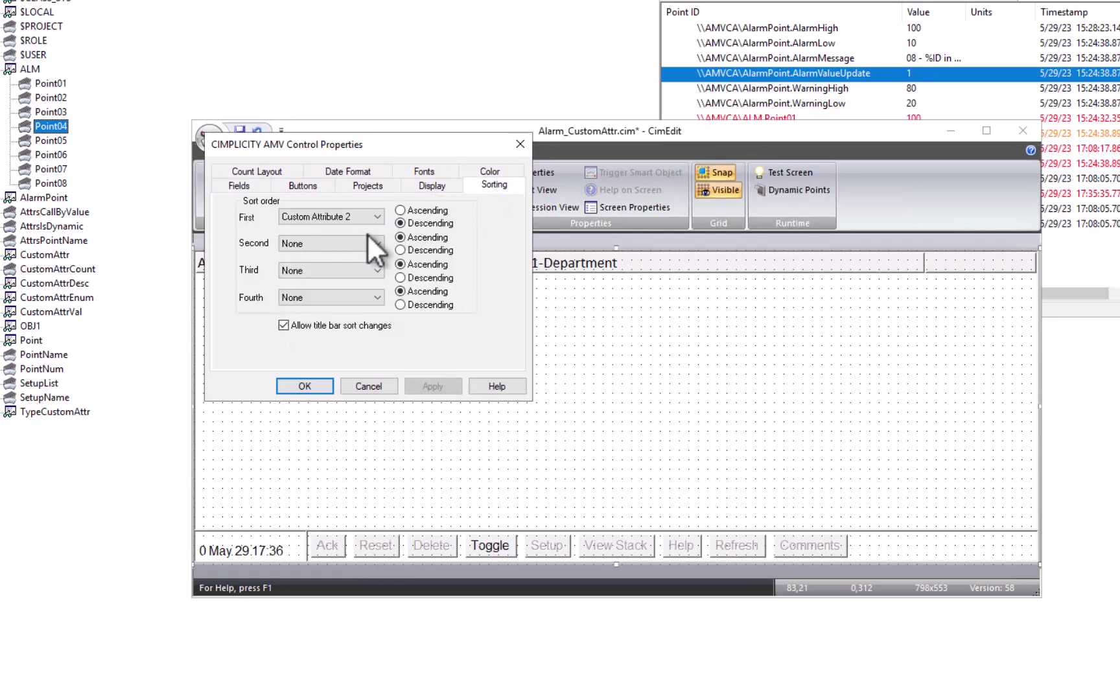
{"action": "left_click", "coordinate": [362, 220]}
{"action": "left_click", "coordinate": [363, 220]}
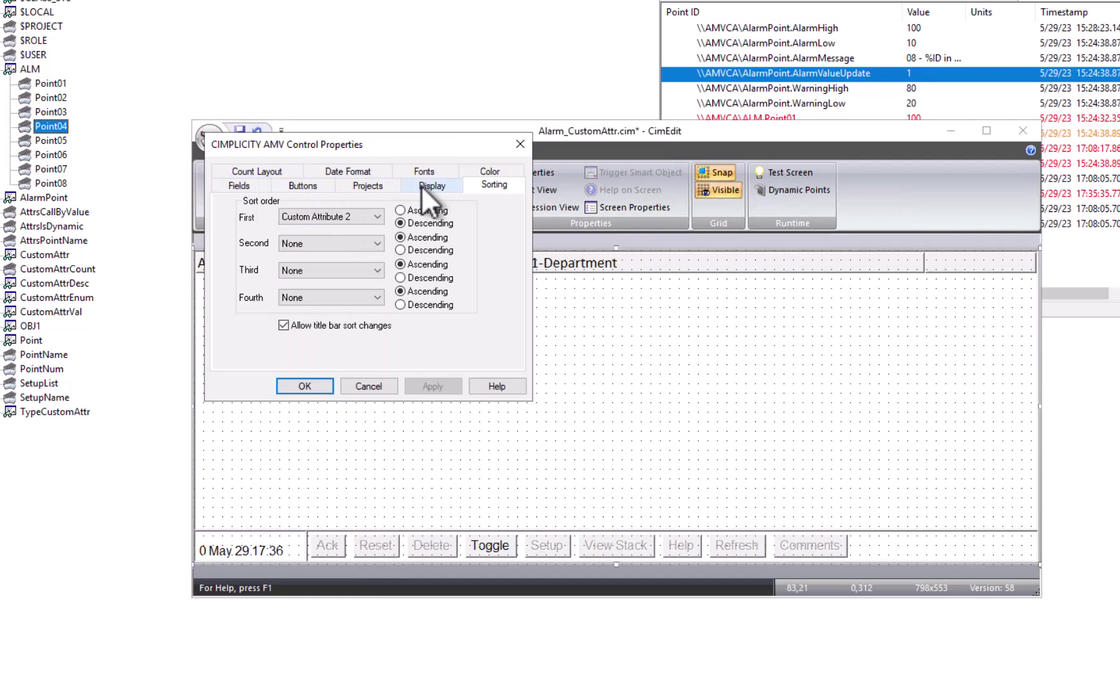
{"action": "left_click", "coordinate": [247, 186]}
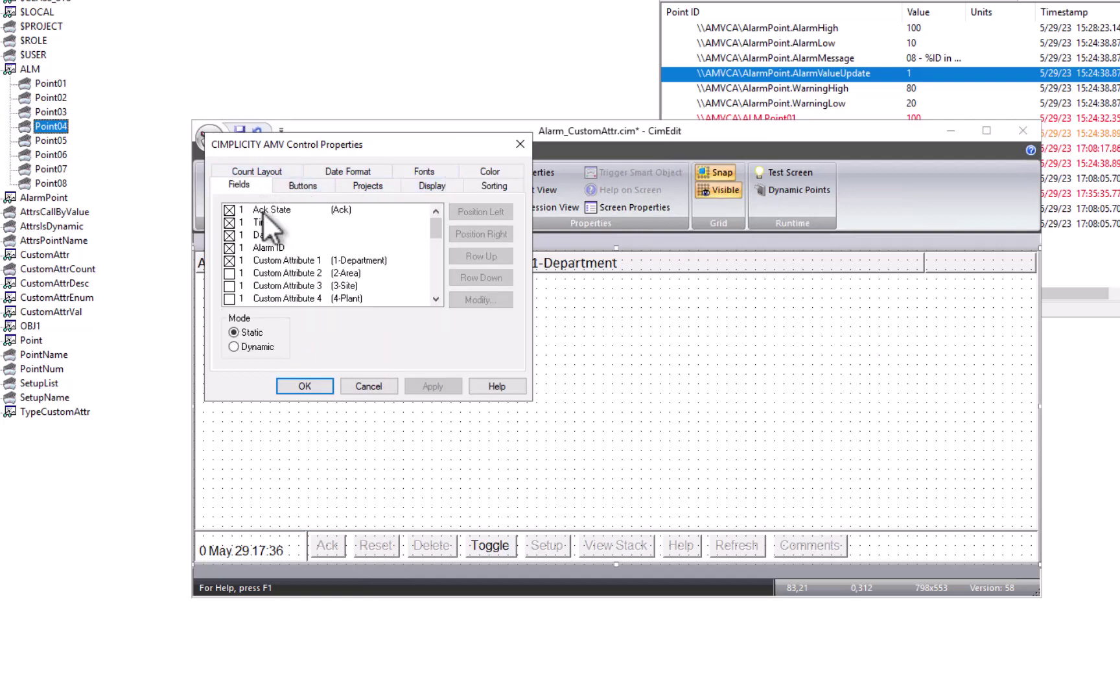
{"action": "left_click", "coordinate": [243, 347]}
{"action": "left_click", "coordinate": [234, 332]}
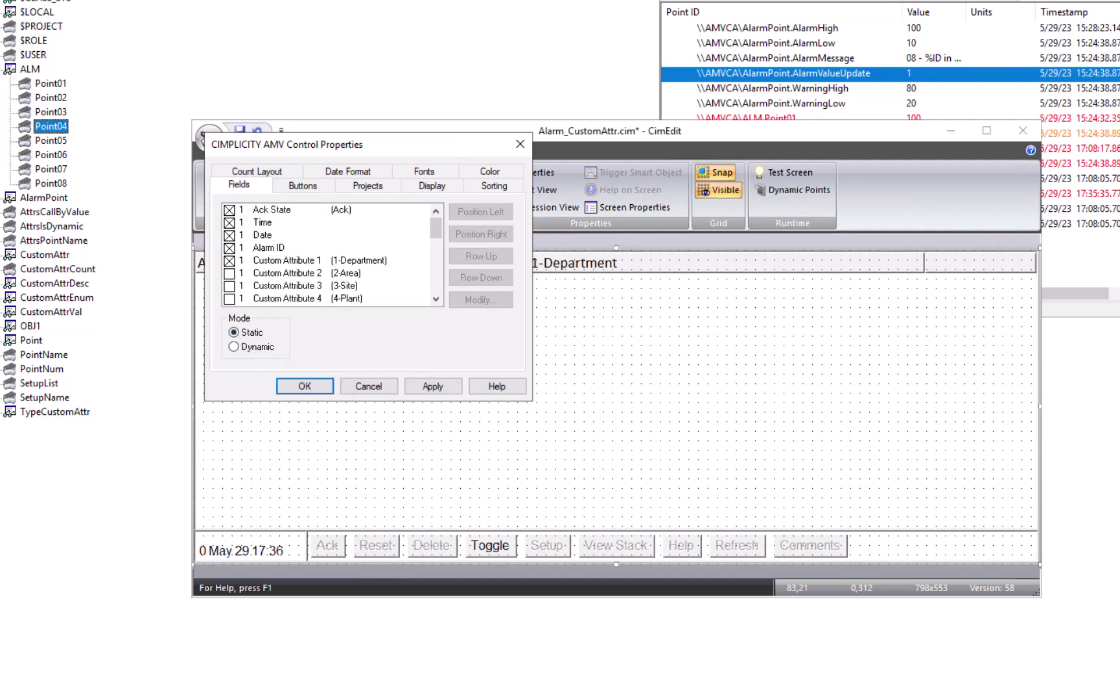
{"action": "left_click", "coordinate": [304, 386]}
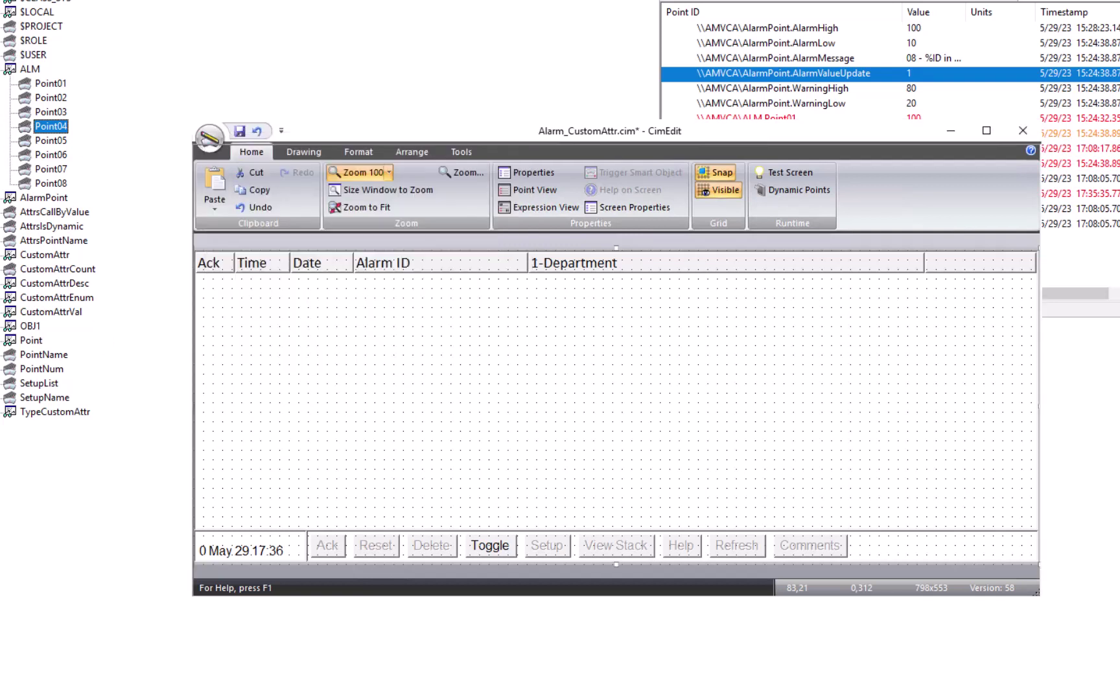
- Test the screen in CimView, browse the Point04, 03, 06, 01 and 02 alarm rows, then toggle the layout
{"action": "left_click", "coordinate": [788, 172]}
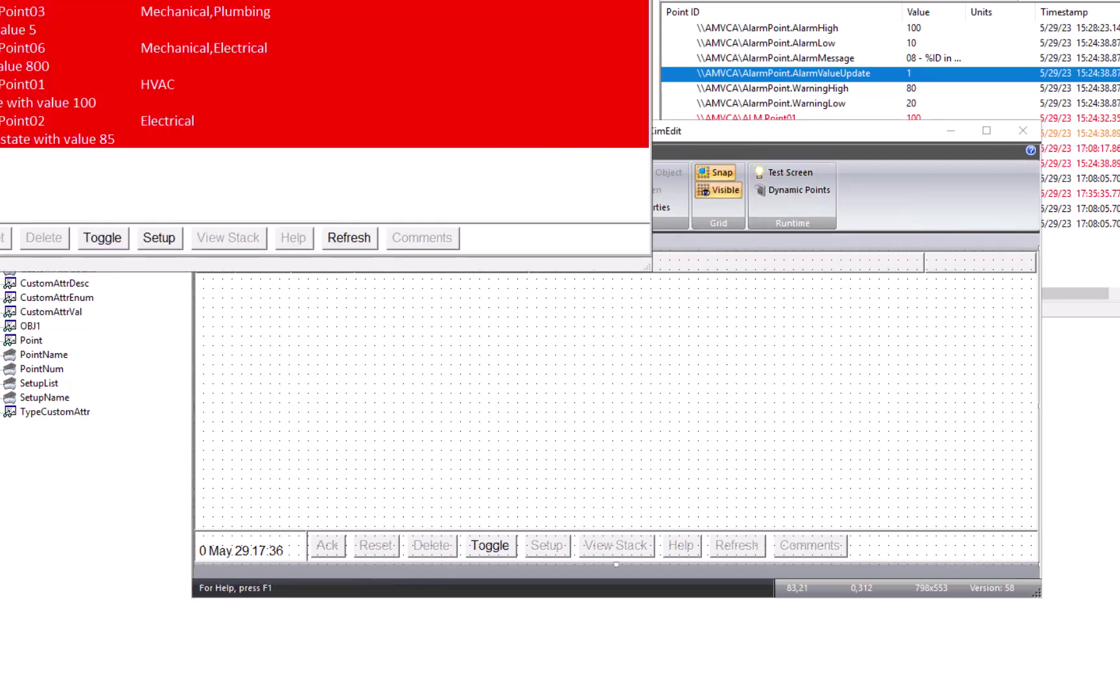
{"action": "left_click_drag", "start_coordinate": [389, 3], "coordinate": [577, 138]}
{"action": "left_click", "coordinate": [514, 243]}
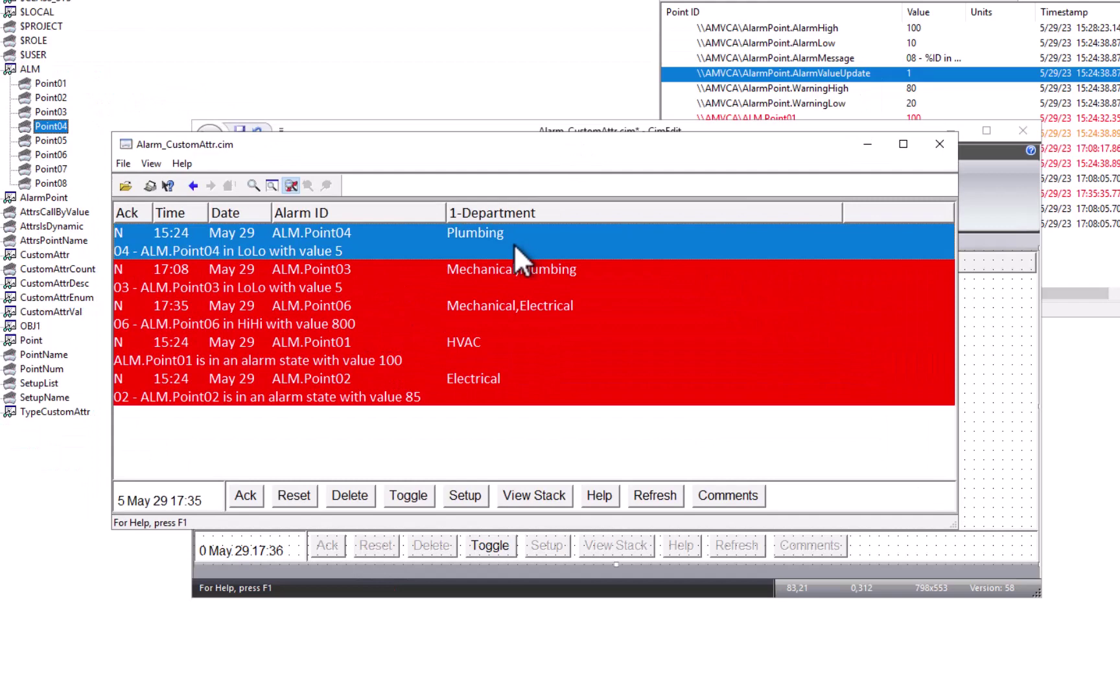
{"action": "left_click", "coordinate": [518, 276]}
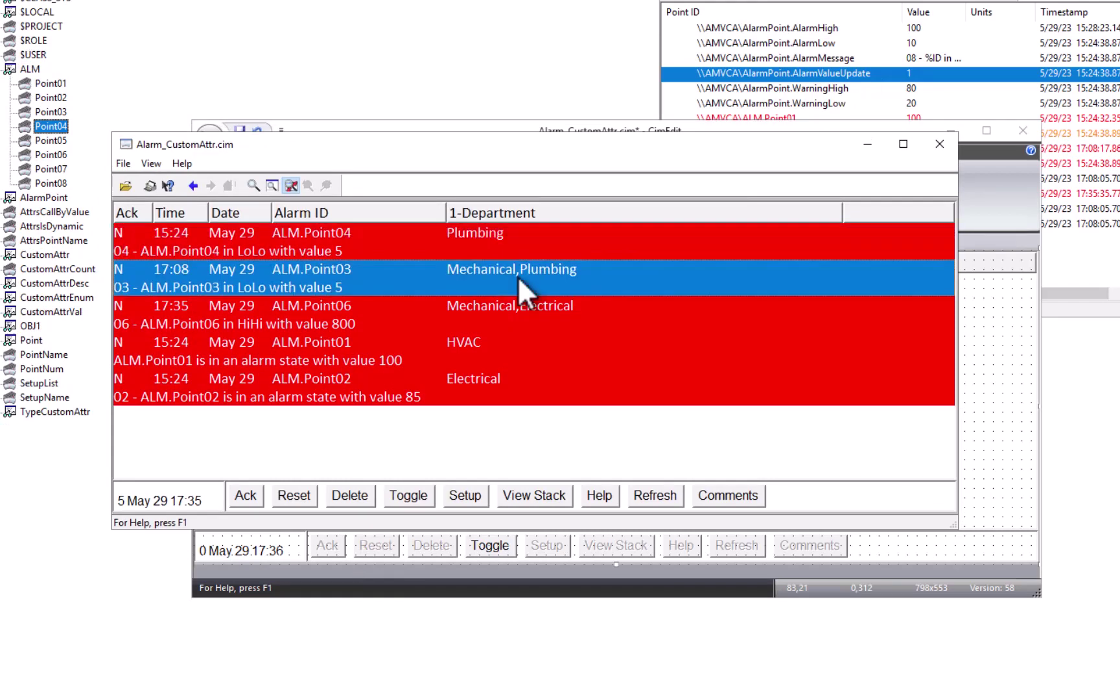
{"action": "left_click", "coordinate": [524, 312]}
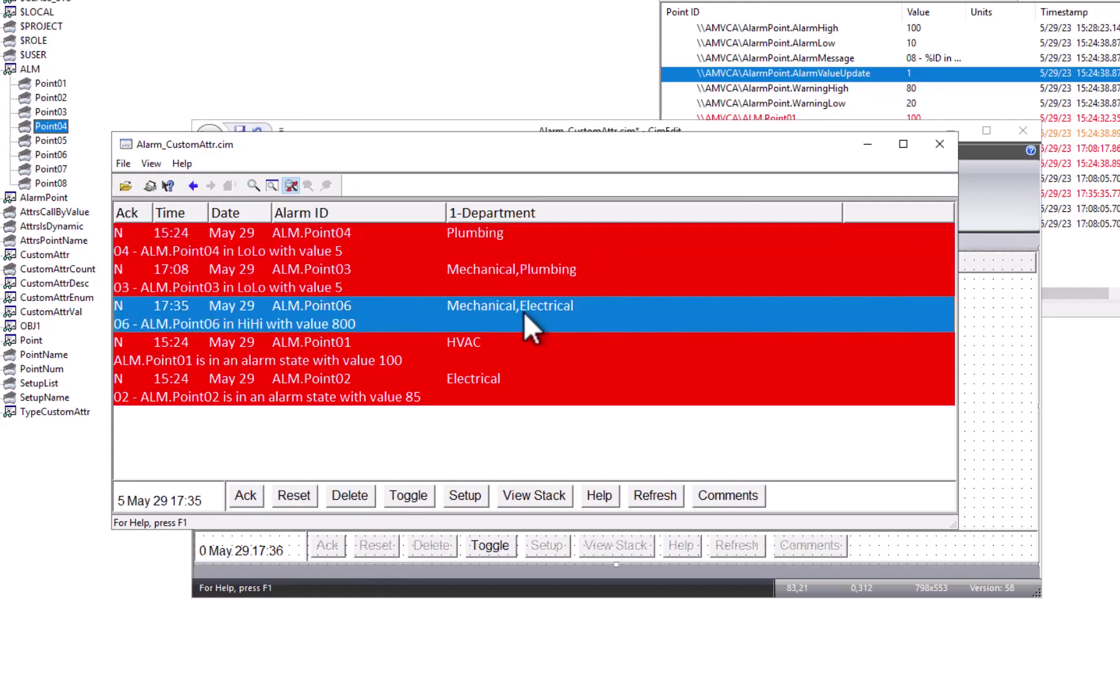
{"action": "left_click", "coordinate": [472, 338]}
{"action": "left_click", "coordinate": [494, 378]}
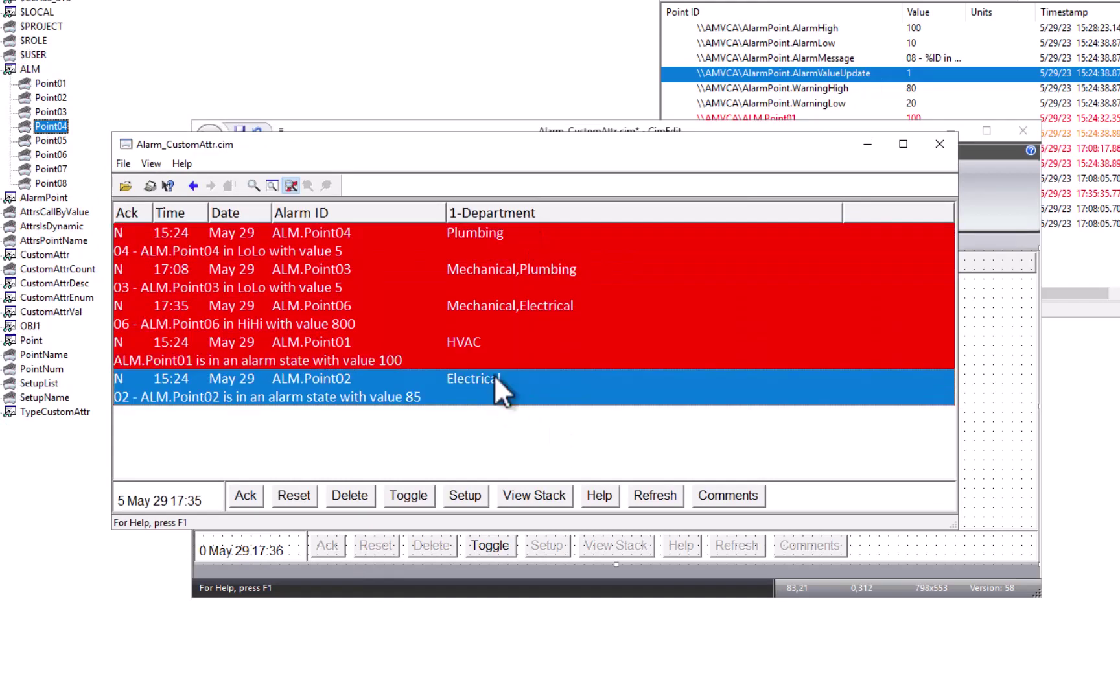
{"action": "left_click", "coordinate": [405, 503]}
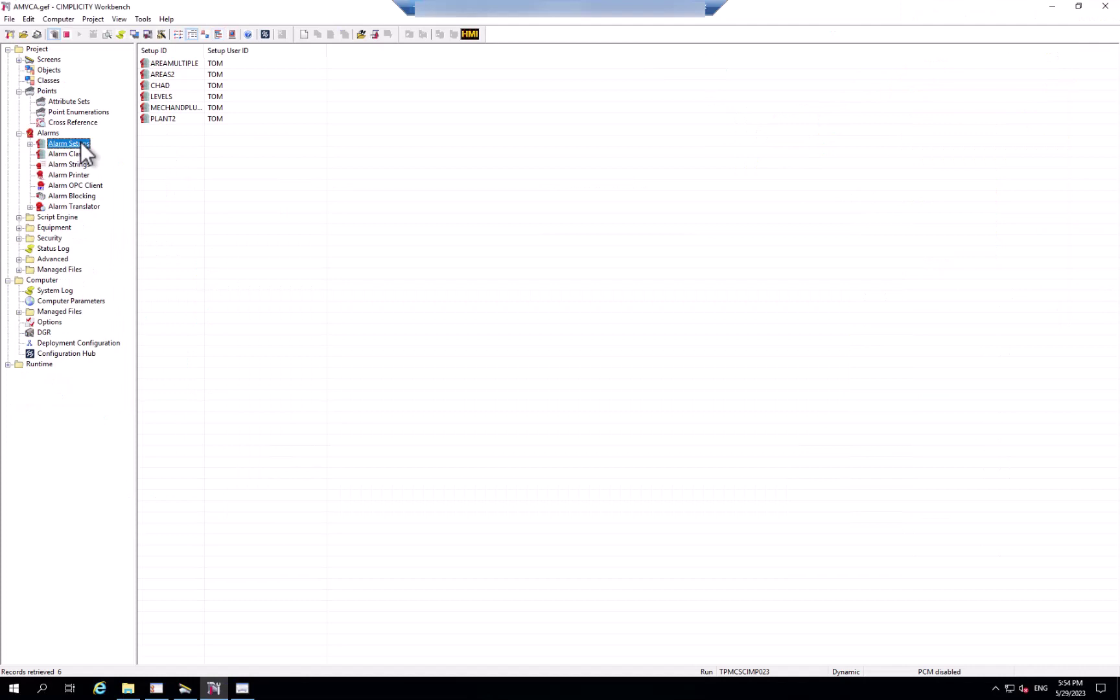
- Open the fifth alarm setup and set its Attribute 1 to All in Set for Mechanical,Plumbing
{"action": "left_click_drag", "start_coordinate": [205, 51], "coordinate": [273, 52]}
{"action": "double_click", "coordinate": [199, 107]}
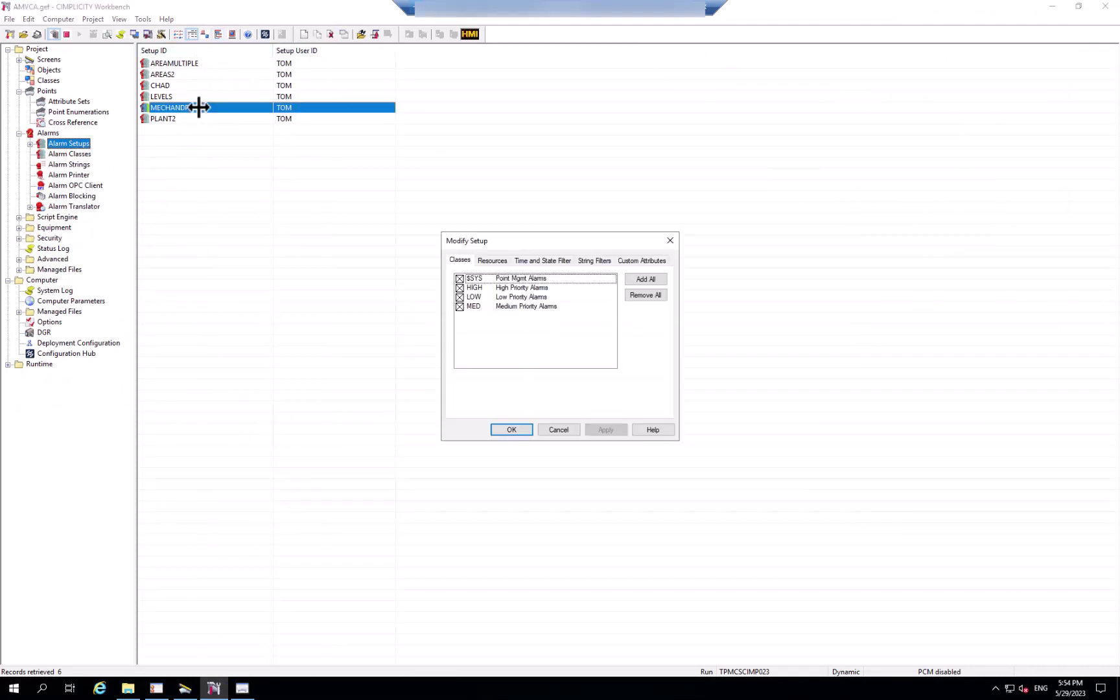
{"action": "left_click", "coordinate": [653, 261]}
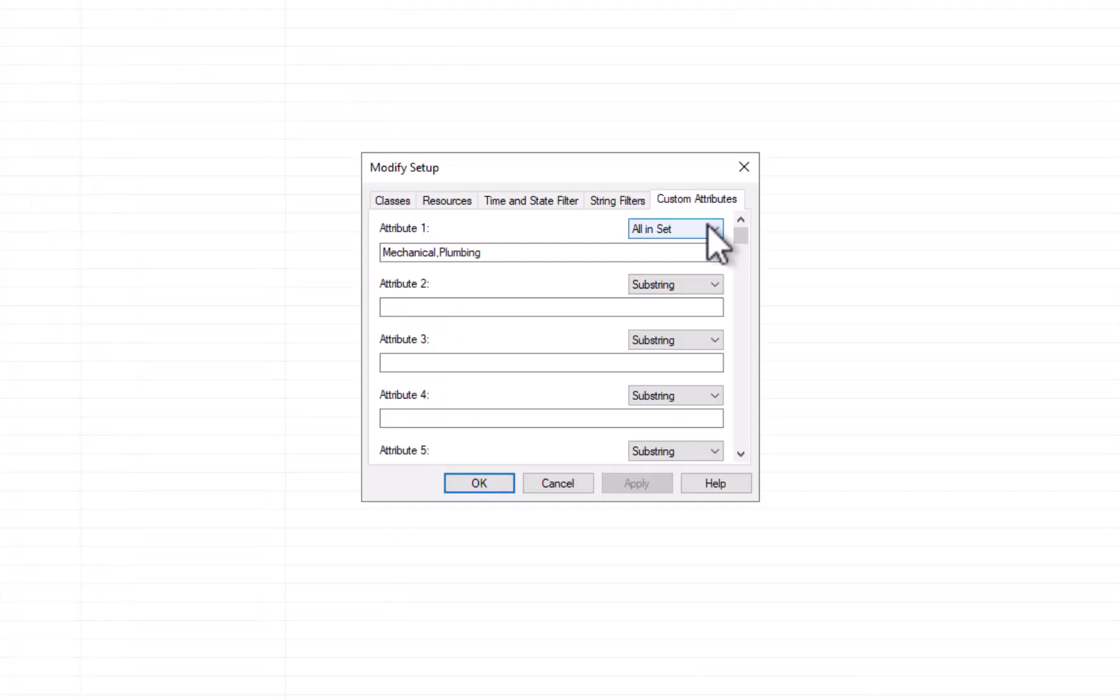
{"action": "left_click", "coordinate": [713, 230]}
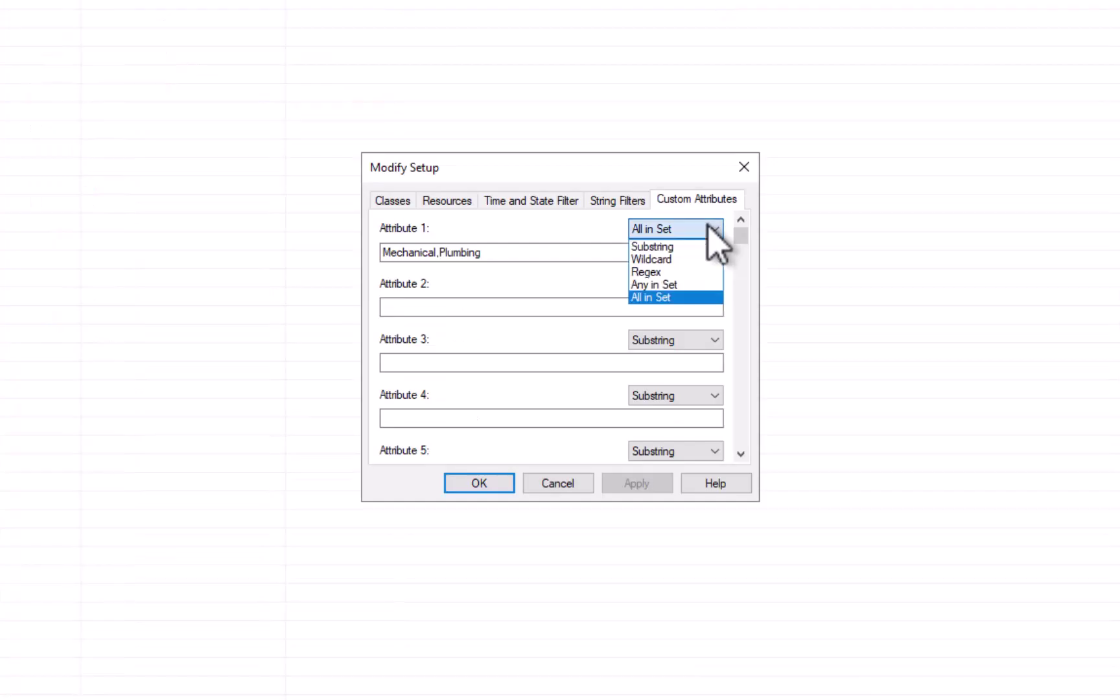
{"action": "left_click", "coordinate": [678, 298]}
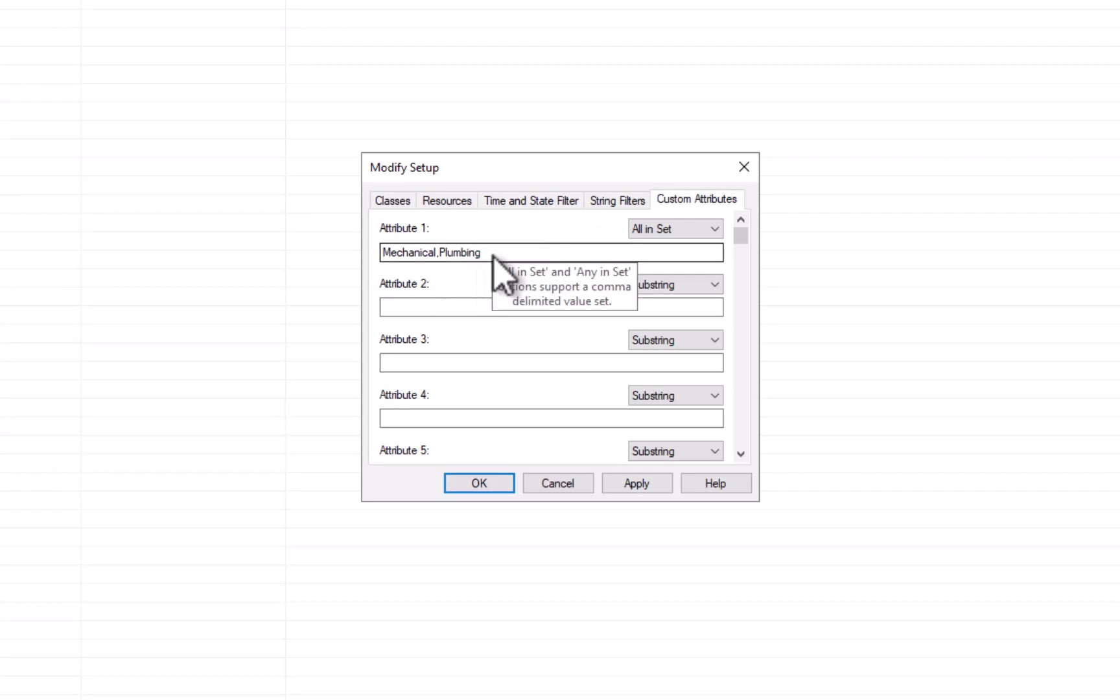
- Load the MECHANDPLUMB setup in the alarm viewer, then cancel Workbench's Modify Setup dialog
{"action": "key", "text": "alt+Tab"}
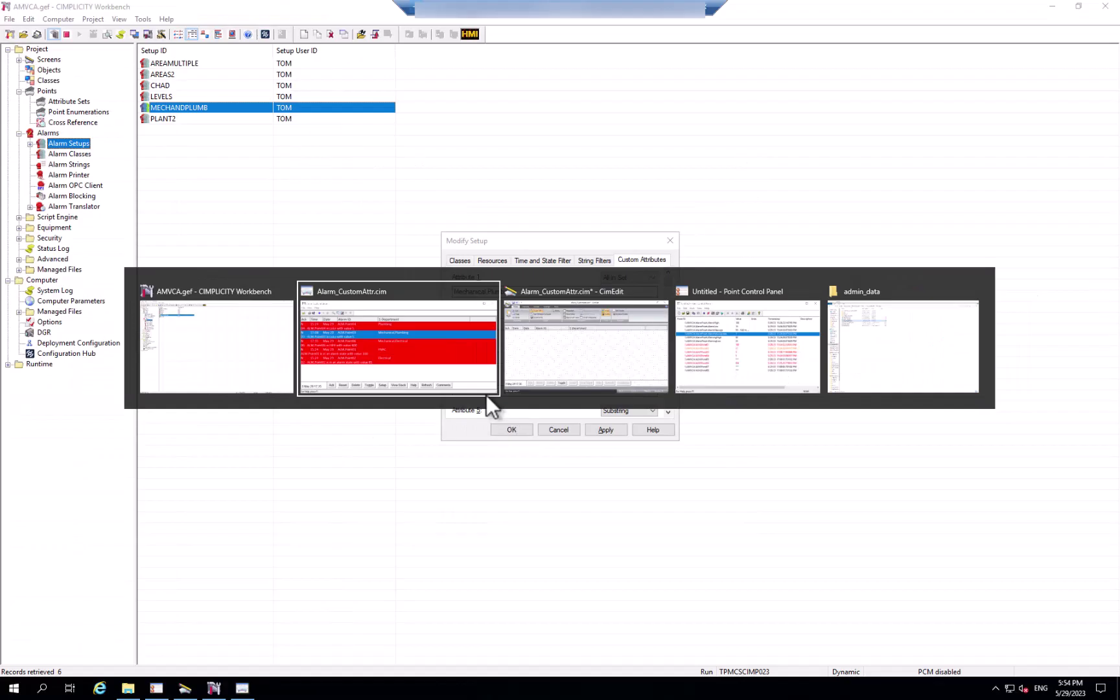
{"action": "left_click", "coordinate": [490, 456]}
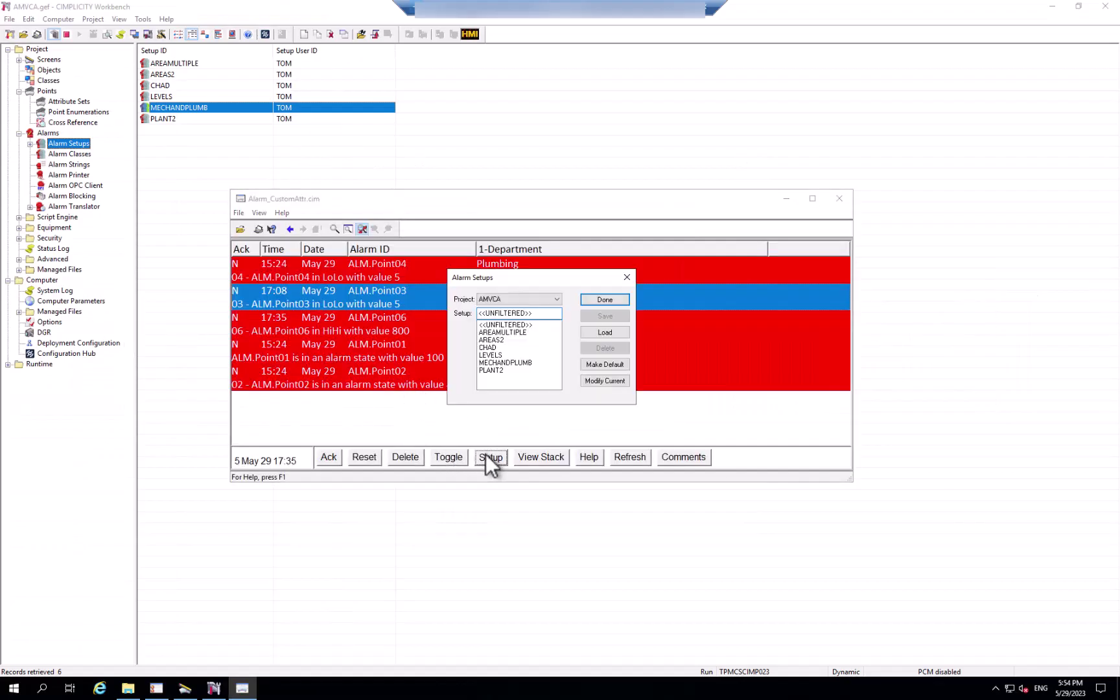
{"action": "left_click", "coordinate": [507, 362]}
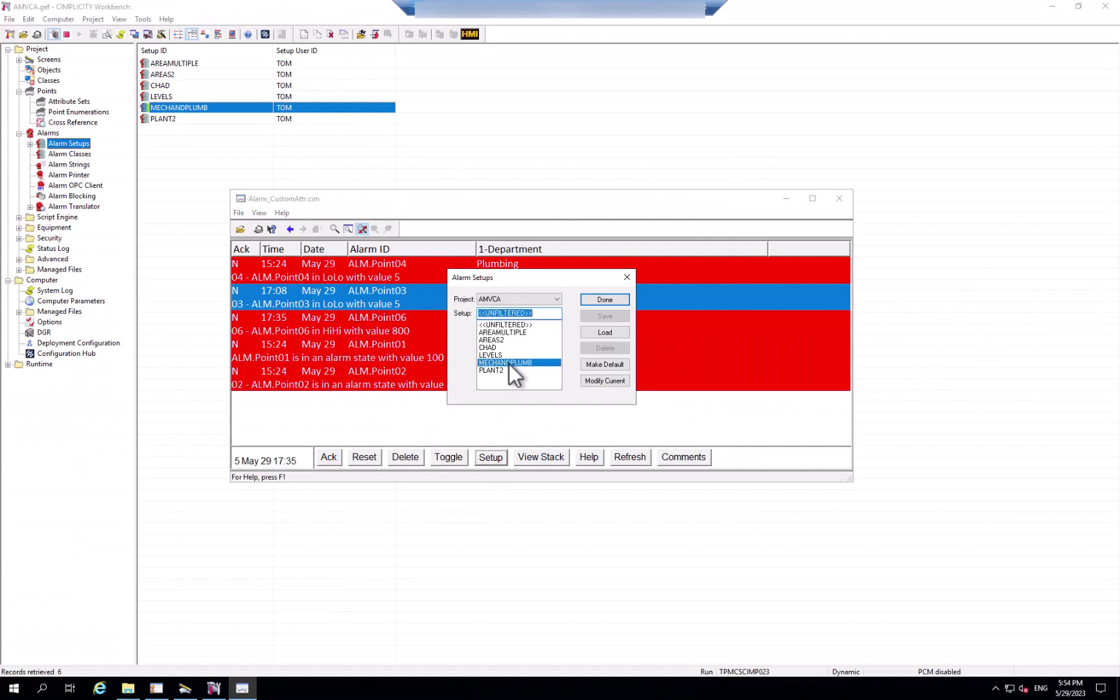
{"action": "left_click", "coordinate": [604, 332]}
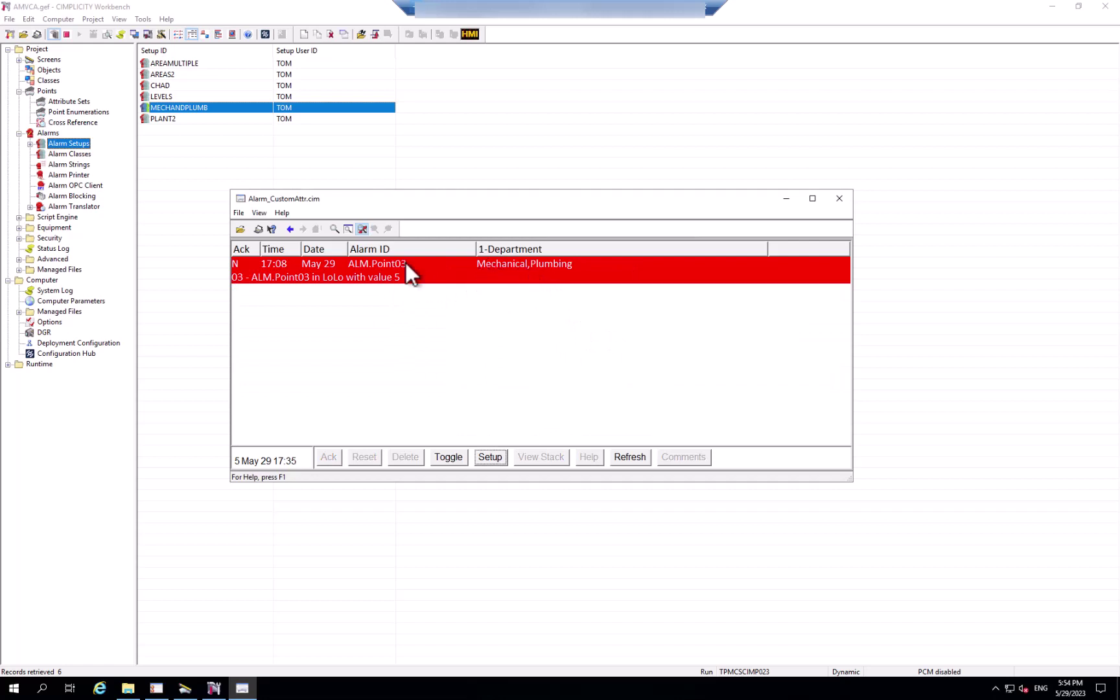
{"action": "left_click", "coordinate": [167, 140]}
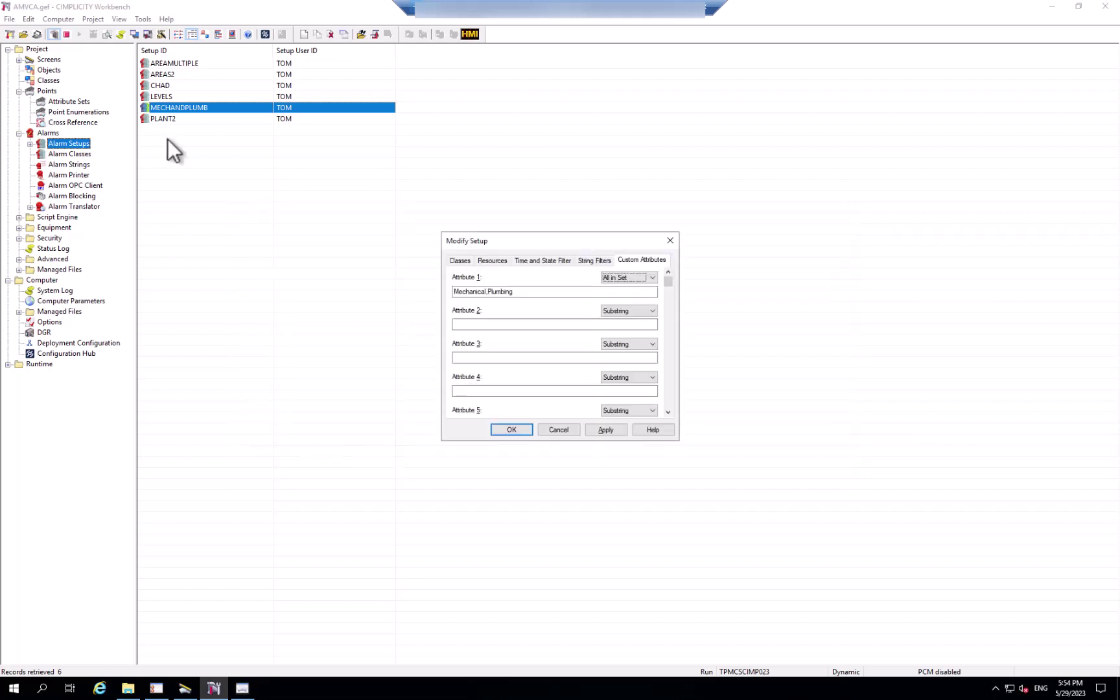
{"action": "left_click", "coordinate": [558, 430]}
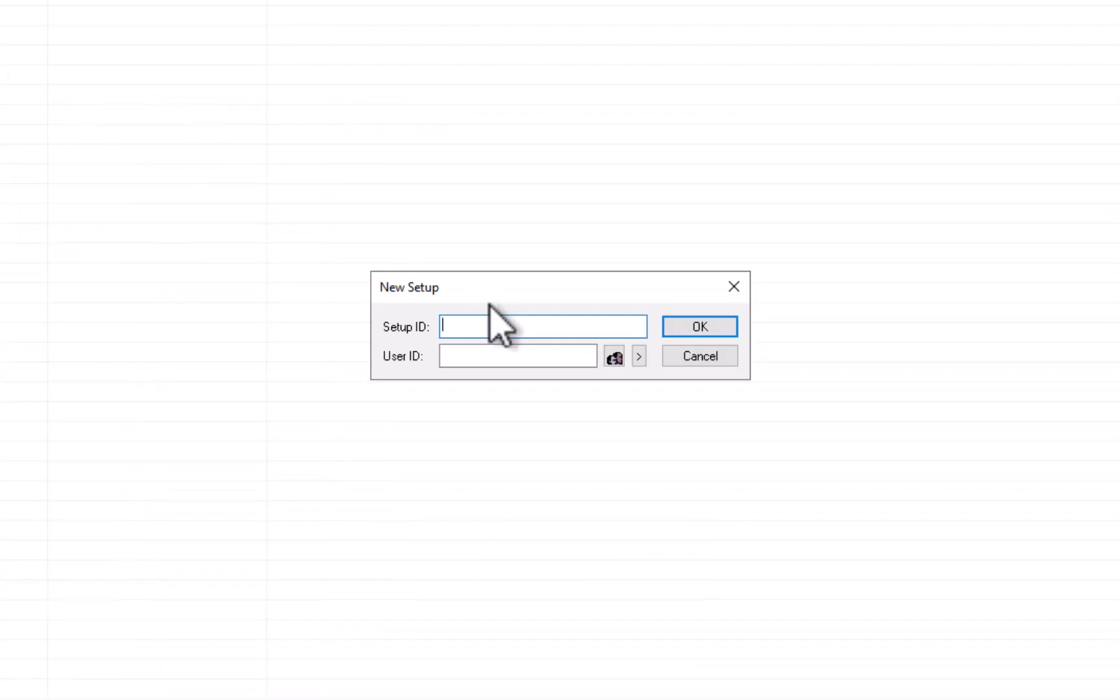
- Create a new alarm setup named HVACORELEC and choose its user ID
{"action": "type", "text": "HVACOr"}
{"action": "key", "text": "BackSpace"}
{"action": "key", "text": "BackSpace"}
{"action": "type", "text": "ORSVC"}
{"action": "left_click", "coordinate": [639, 357]}
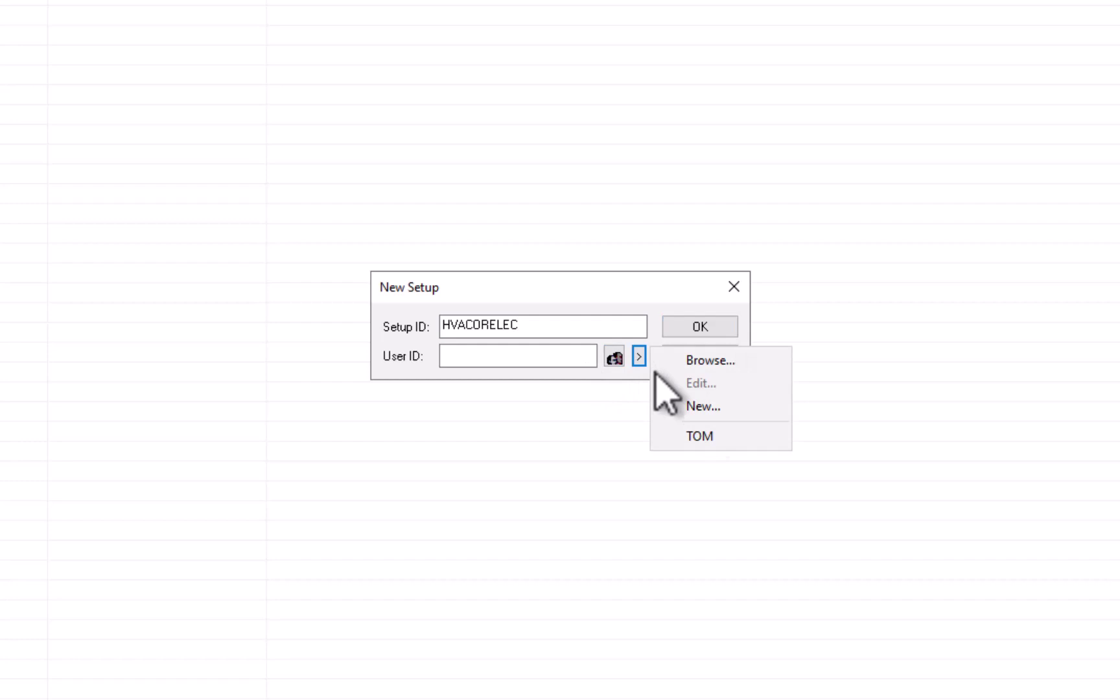
{"action": "left_click", "coordinate": [709, 434]}
{"action": "left_click", "coordinate": [705, 327]}
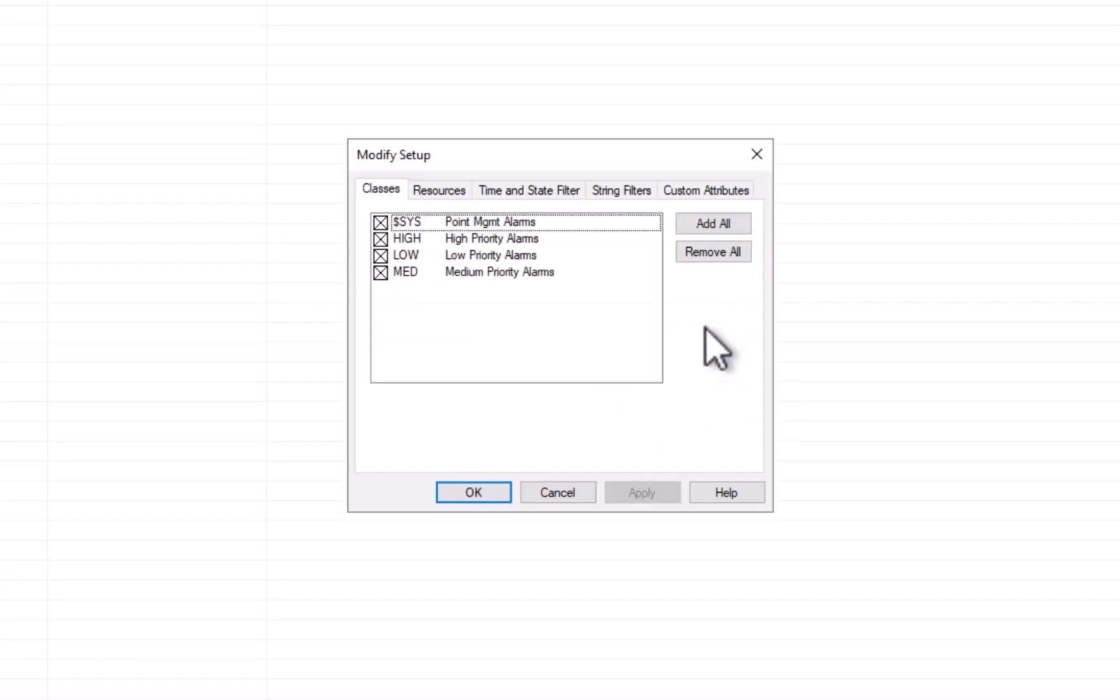
- Set the setup's Attribute 1 to Any in Set with HVAC,Electrical and save it
{"action": "left_click", "coordinate": [701, 191]}
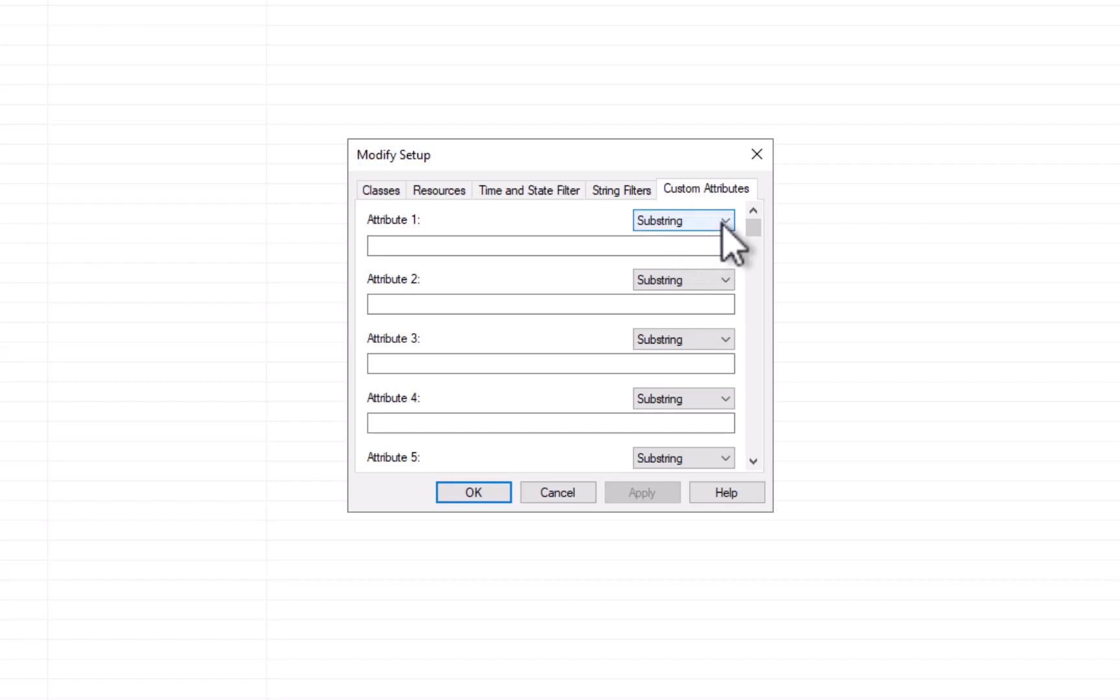
{"action": "left_click", "coordinate": [723, 221]}
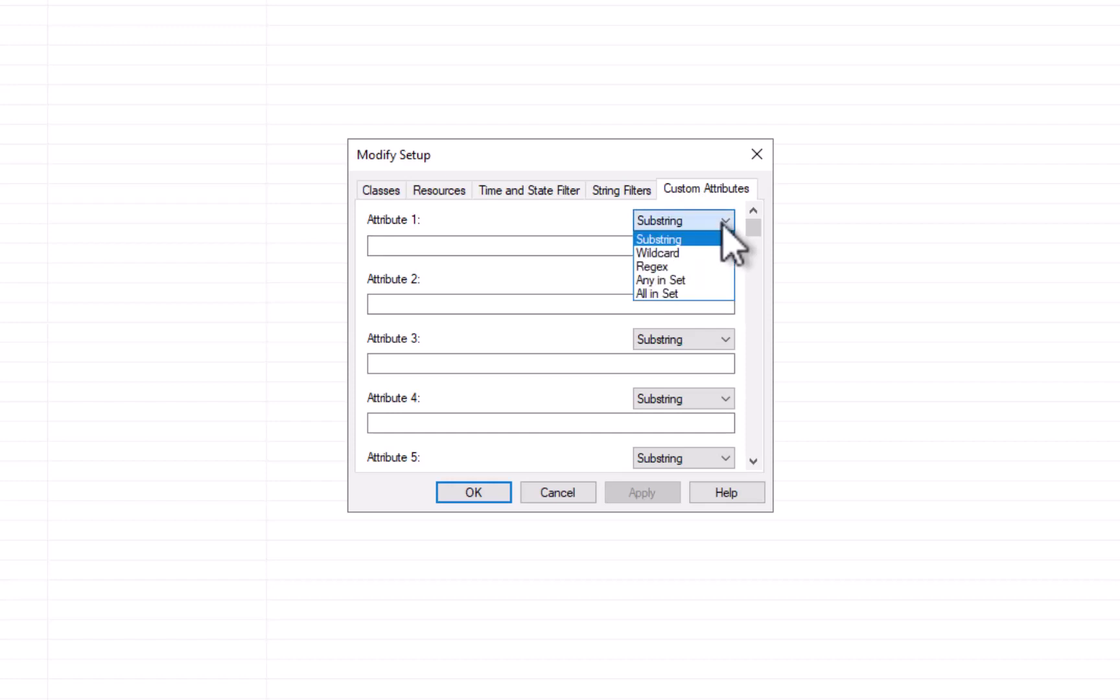
{"action": "left_click", "coordinate": [693, 280]}
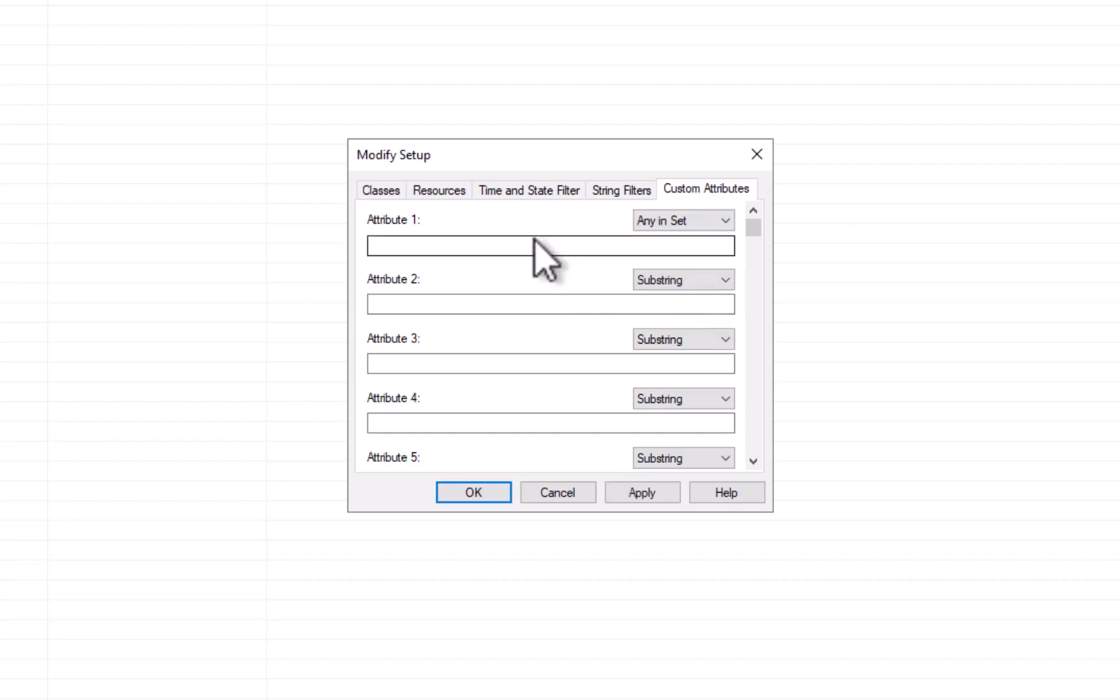
{"action": "left_click", "coordinate": [413, 247]}
{"action": "type", "text": "HVA"}
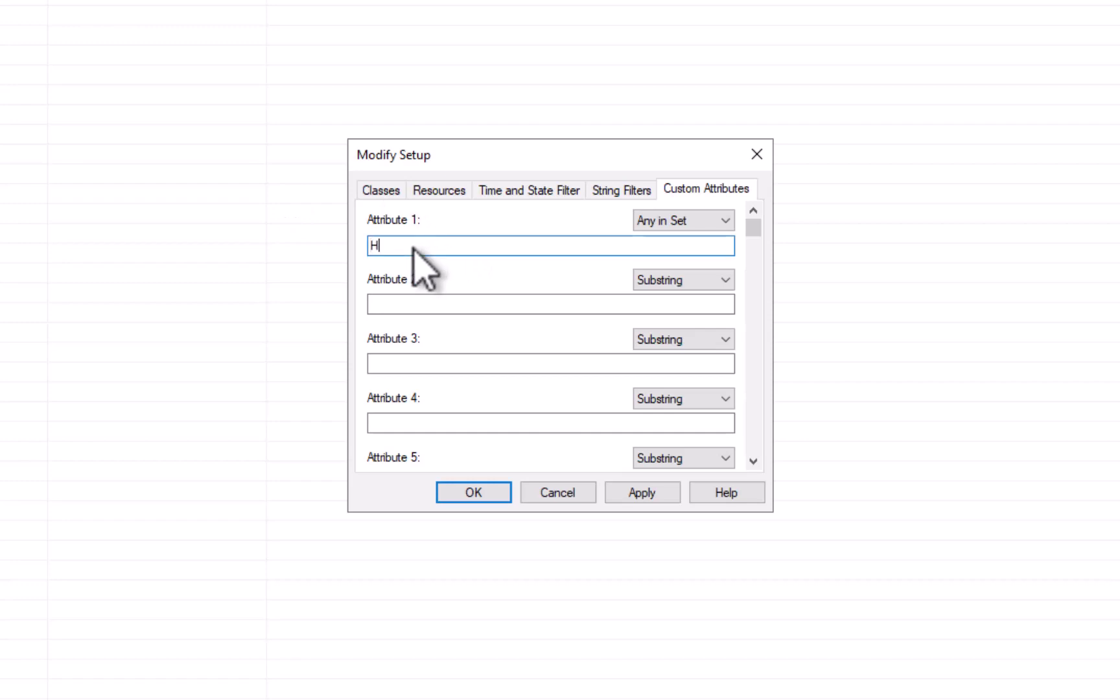
{"action": "type", "text": "C,Elect"}
{"action": "key", "text": "BackSpace"}
{"action": "key", "text": "BackSpace"}
{"action": "type", "text": "ctrical"}
{"action": "left_click", "coordinate": [482, 493]}
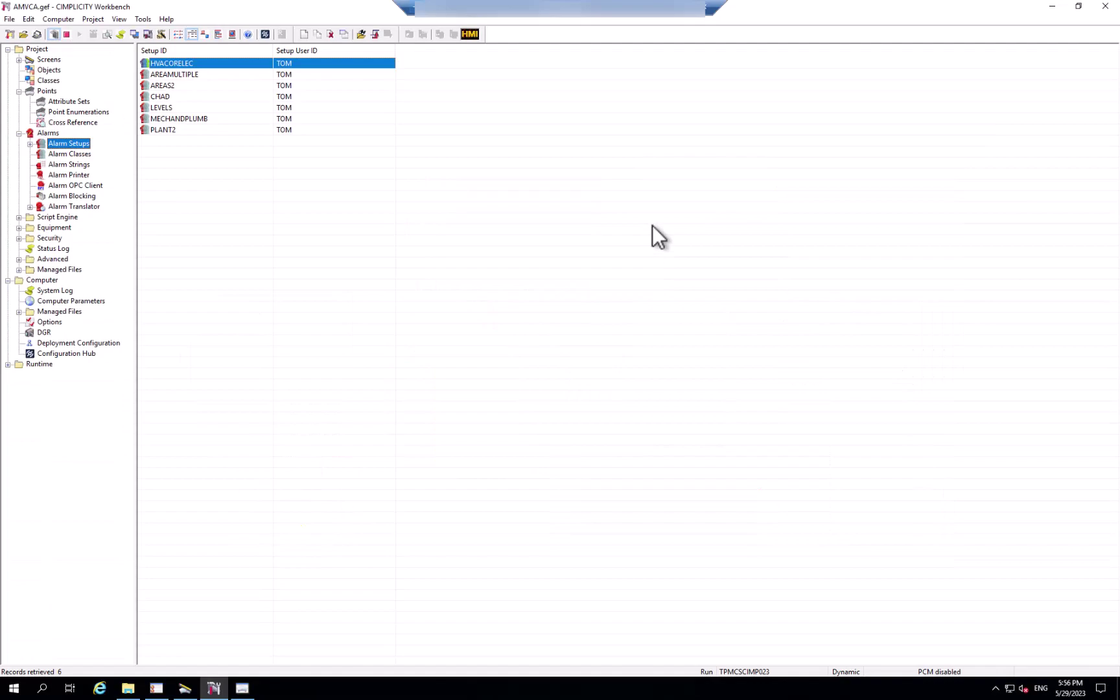
- Load HVACORELEC in the alarm viewer, listing ALM.Point06, ALM.Point01 and ALM.Point02
{"action": "key", "text": "alt+Tab"}
{"action": "key", "text": "alt+Tab"}
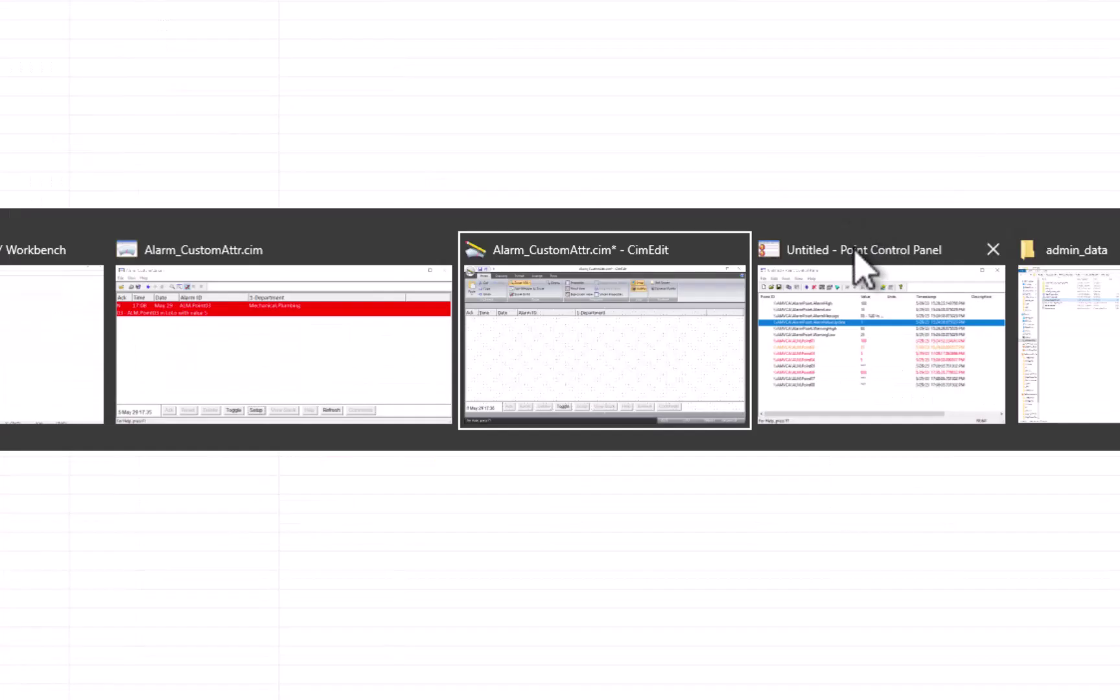
{"action": "key", "text": "alt+shift+Tab"}
{"action": "left_click", "coordinate": [423, 532]}
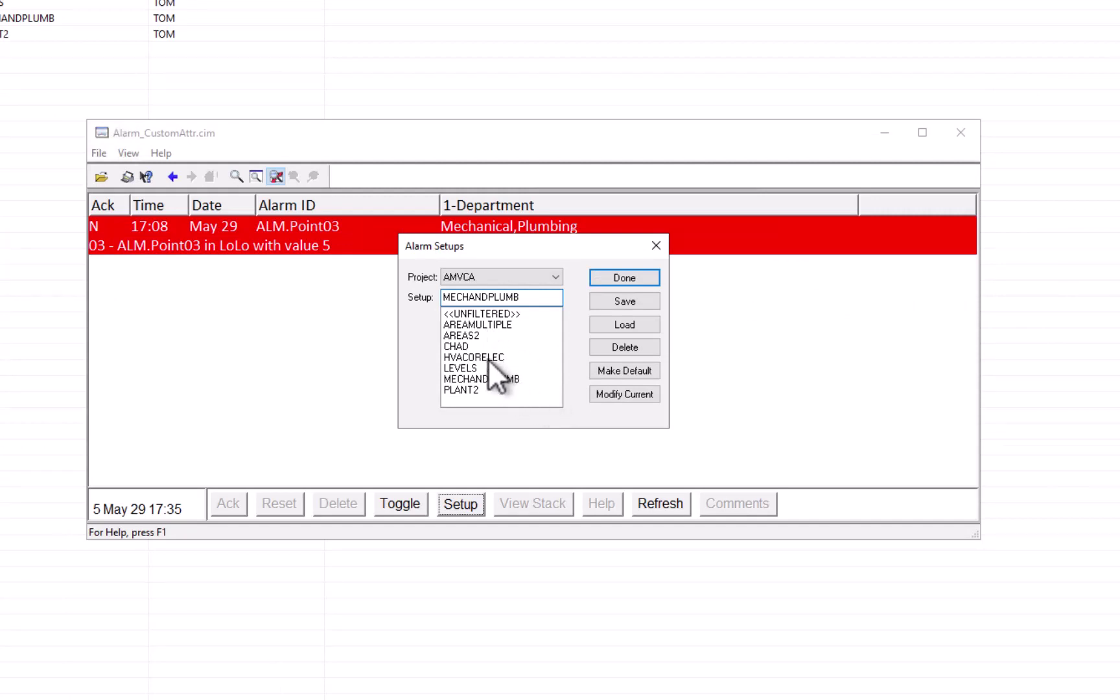
{"action": "left_click", "coordinate": [489, 358]}
{"action": "left_click", "coordinate": [624, 322]}
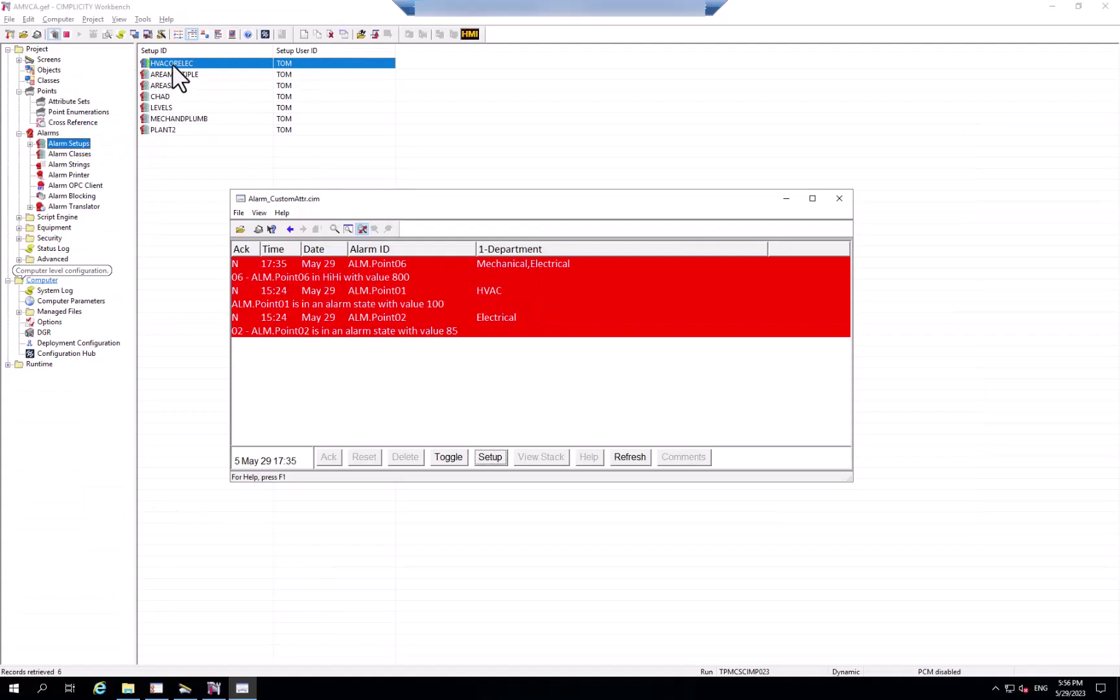
- Edit HVACORELEC so its Attribute 2 matches Any in Set for Area1
{"action": "double_click", "coordinate": [172, 62]}
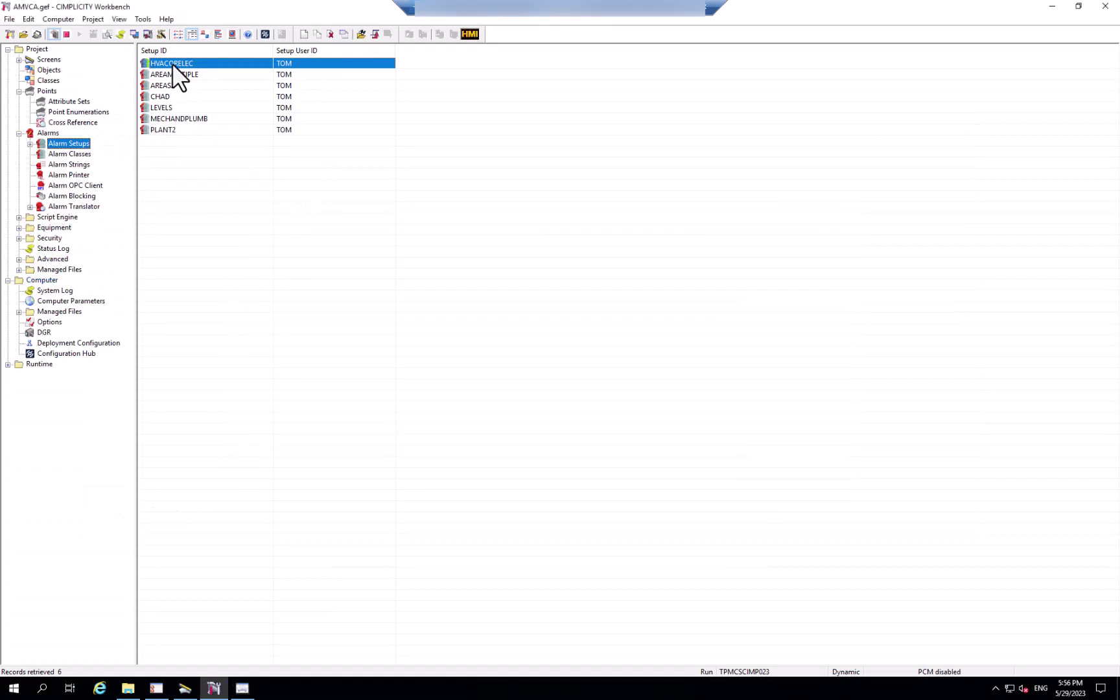
{"action": "left_click", "coordinate": [642, 262]}
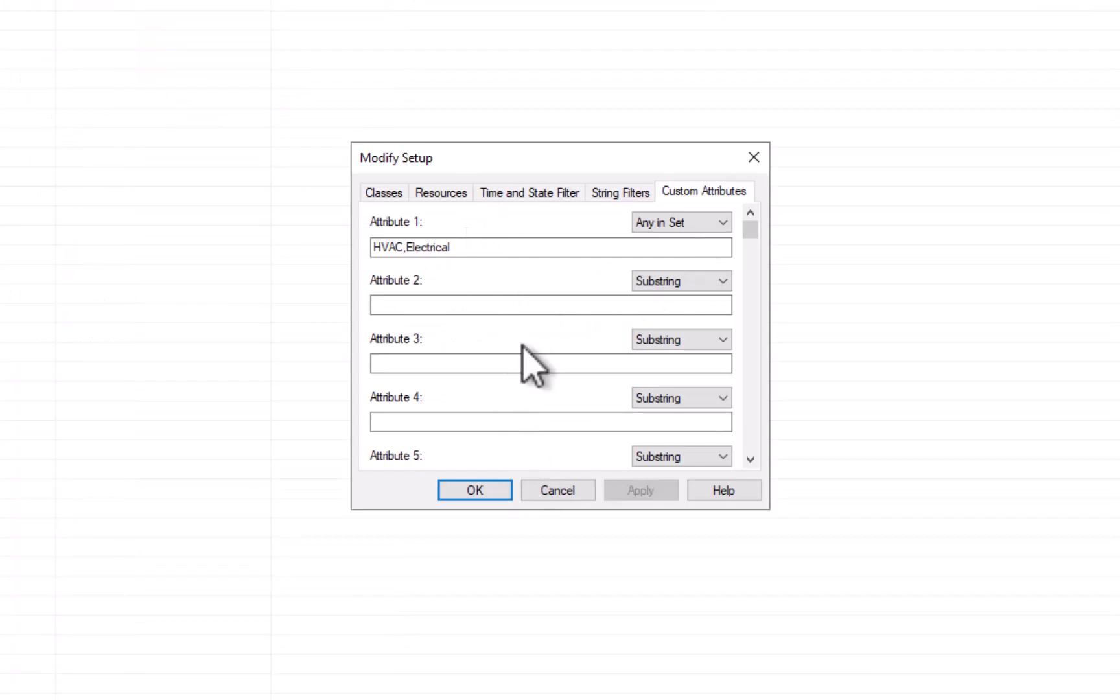
{"action": "left_click", "coordinate": [450, 246]}
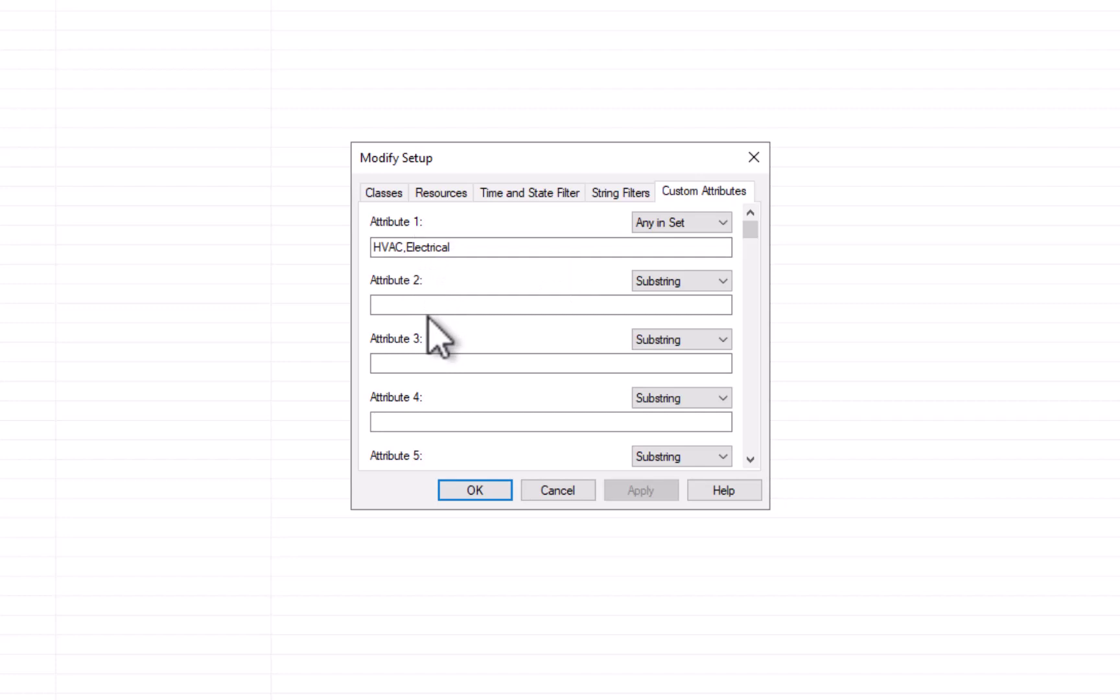
{"action": "left_click", "coordinate": [675, 284]}
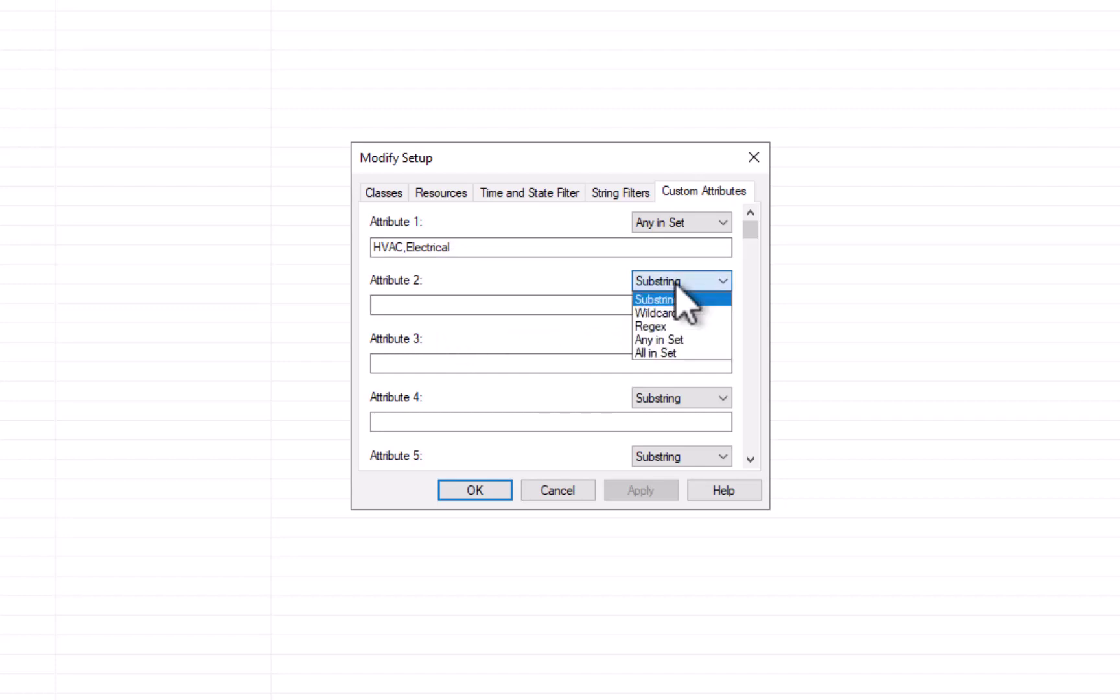
{"action": "left_click", "coordinate": [674, 339]}
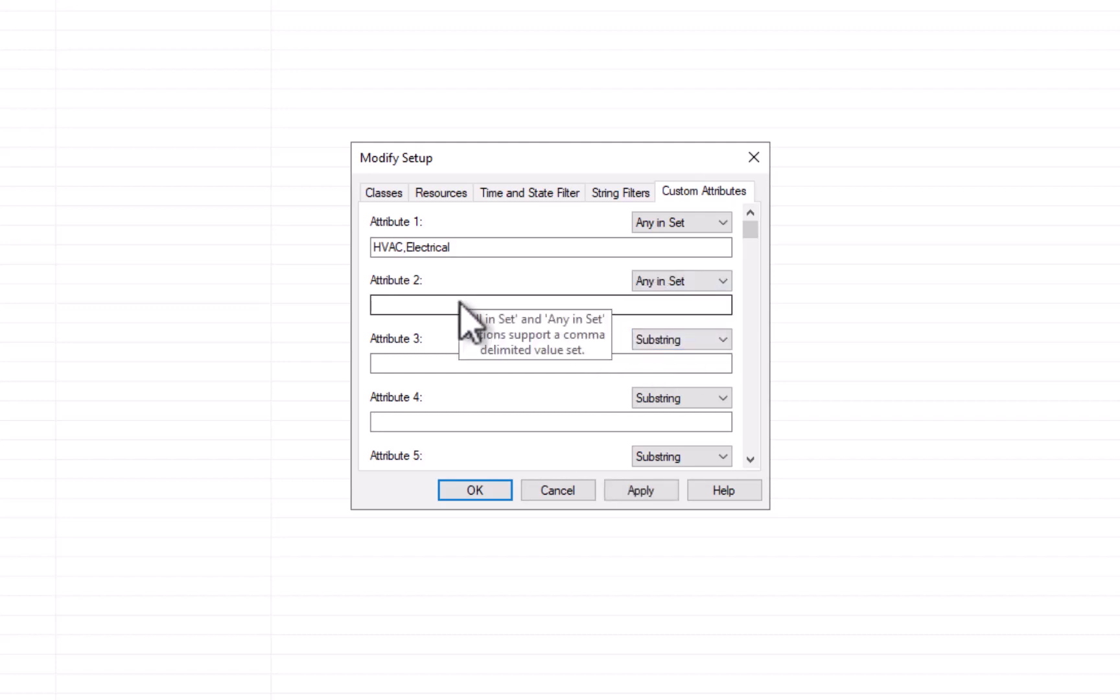
{"action": "left_click", "coordinate": [459, 303]}
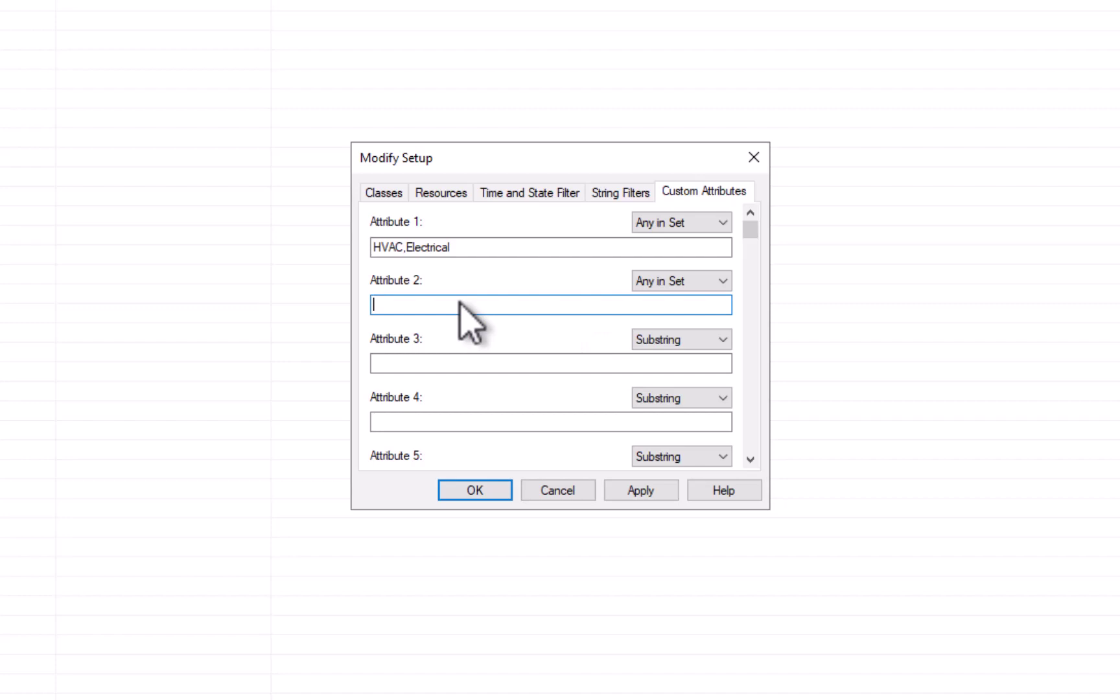
{"action": "type", "text": "Areas"}
{"action": "key", "text": "BackSpace"}
{"action": "type", "text": "1"}
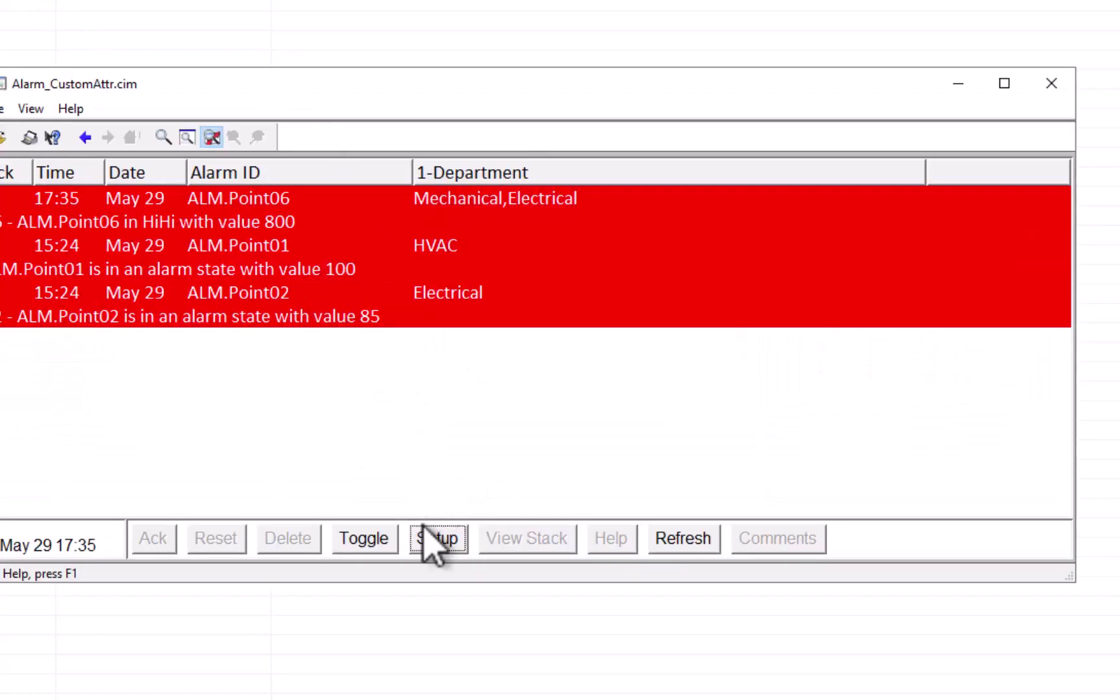
- Reload HVACORELEC in the alarm viewer and toggle on the custom attribute columns
{"action": "left_click", "coordinate": [454, 508]}
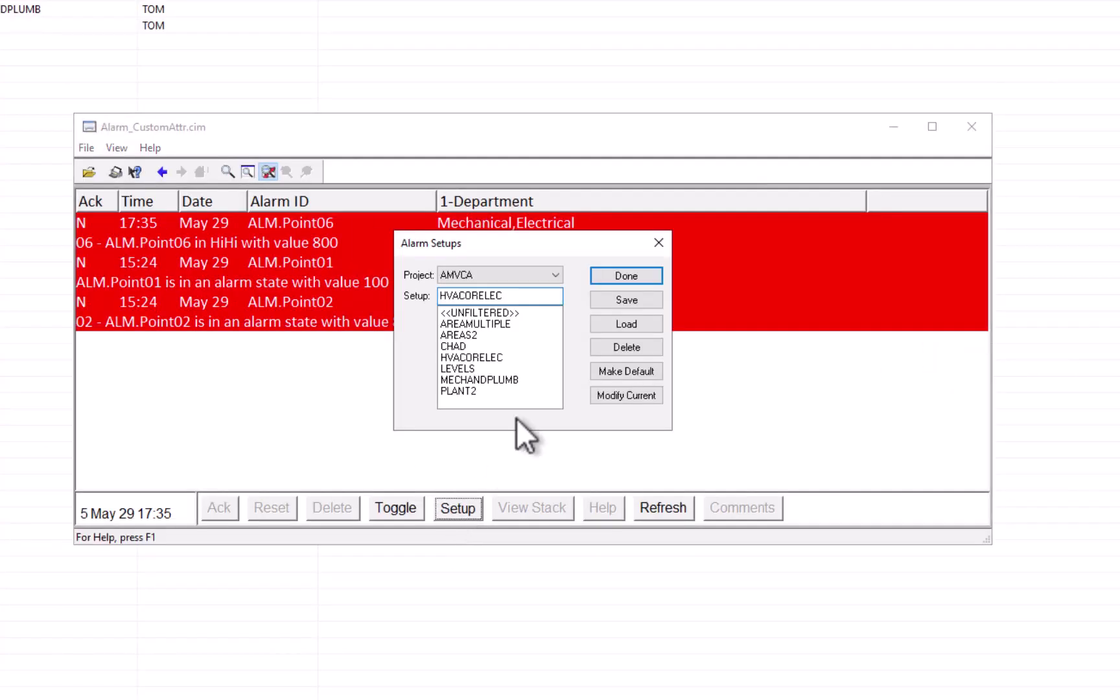
{"action": "left_click", "coordinate": [476, 358]}
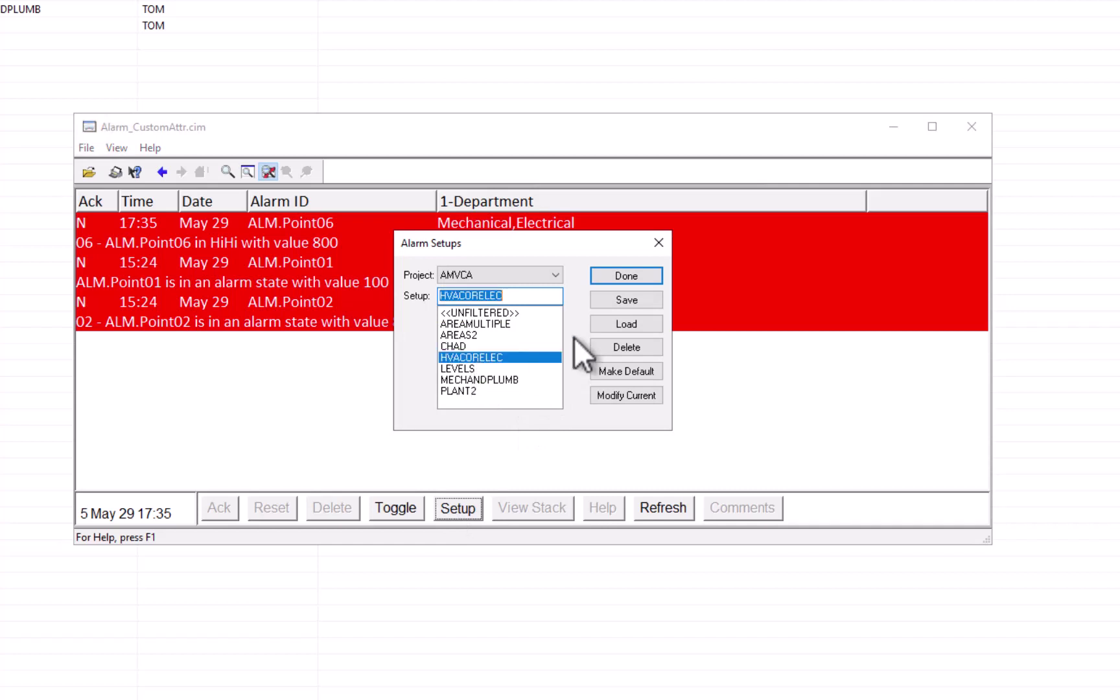
{"action": "left_click", "coordinate": [623, 329]}
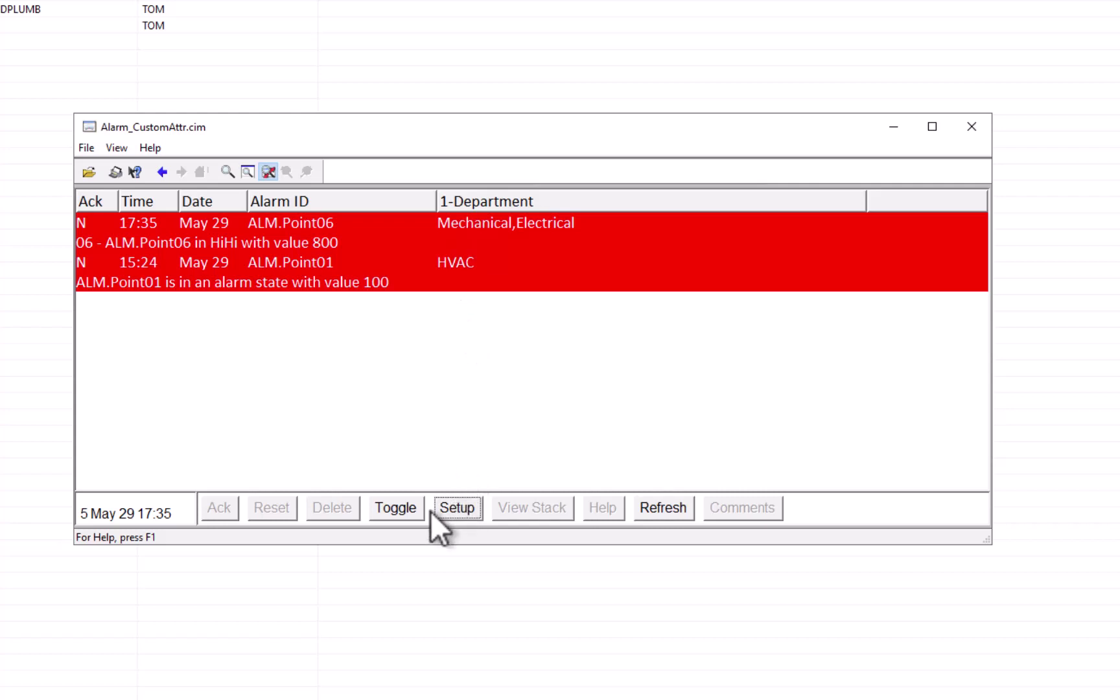
{"action": "left_click", "coordinate": [394, 507]}
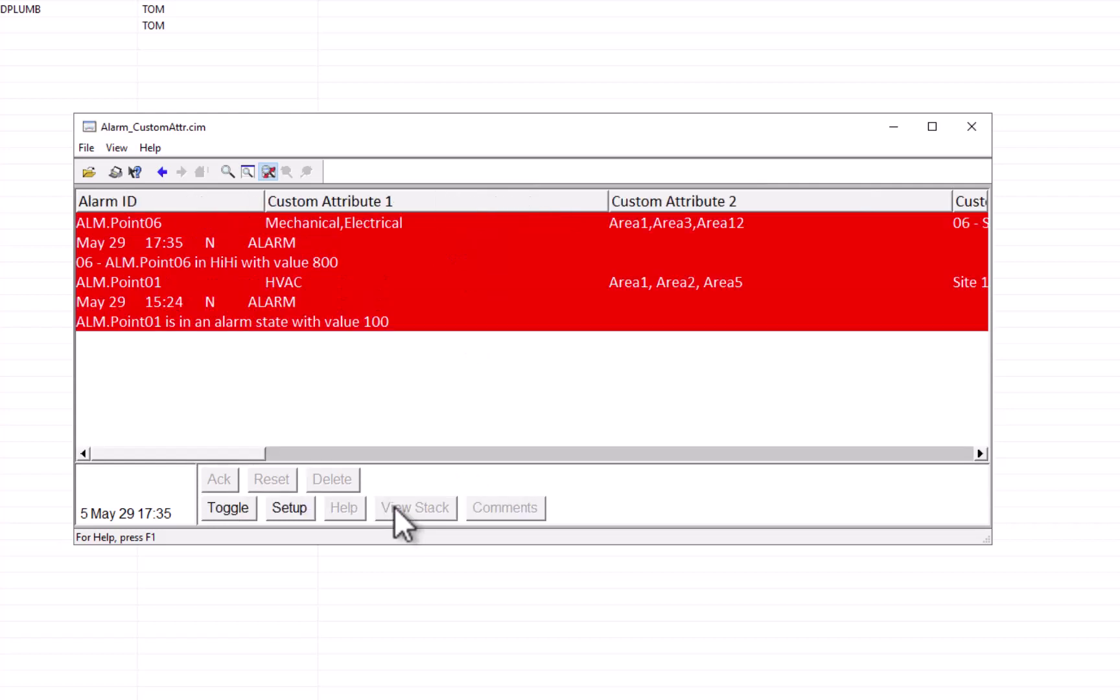